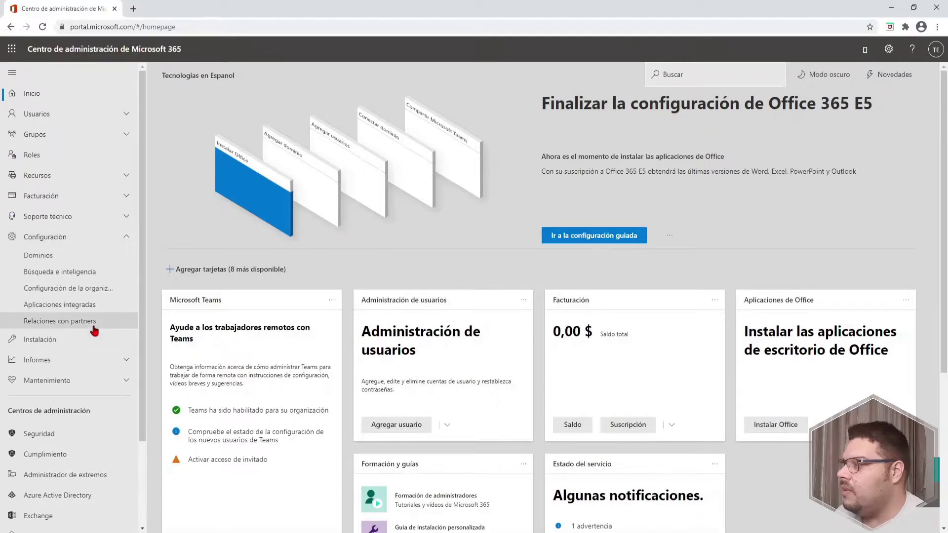
# Show the Dominios list and widen the name column to reveal tecnologiasenespanol.onmicrosoft.com
pyautogui.click(60, 257)
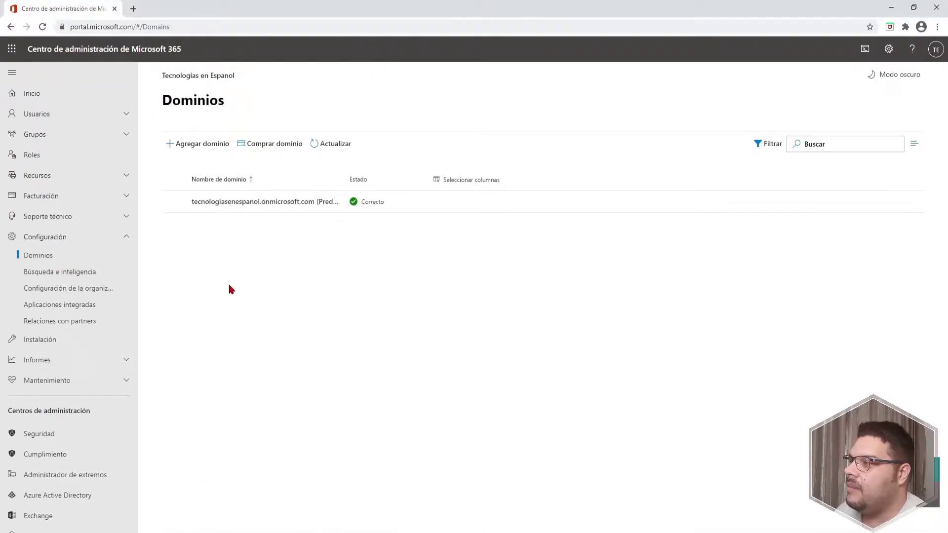
pyautogui.moveTo(345, 179); pyautogui.dragTo(398, 179)
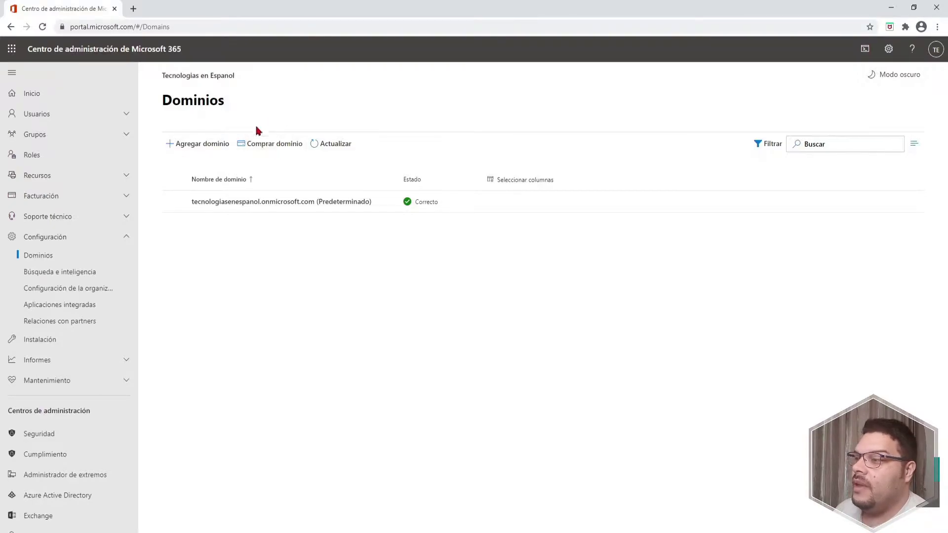
# Add tecnoespanol.com as a new domain in the add-domain wizard
pyautogui.click(196, 151)
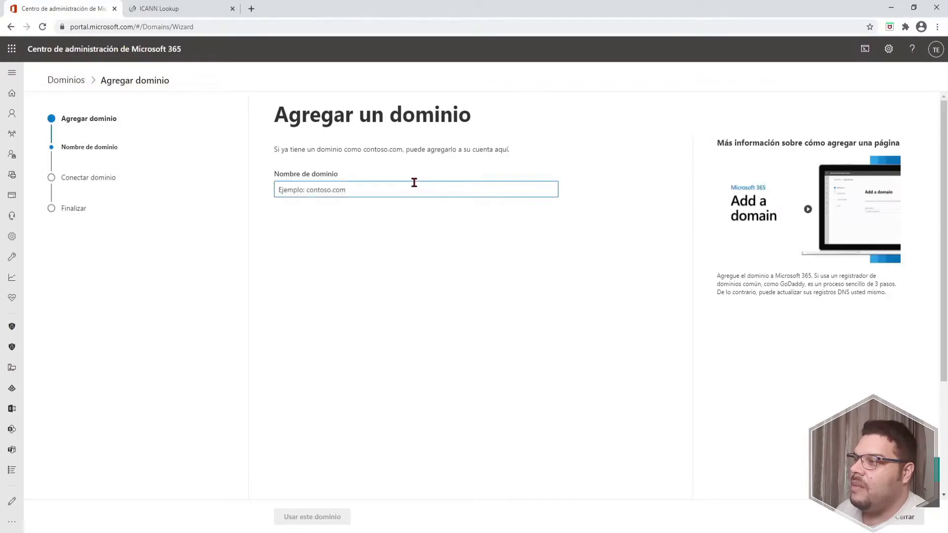
pyautogui.write('tecno')
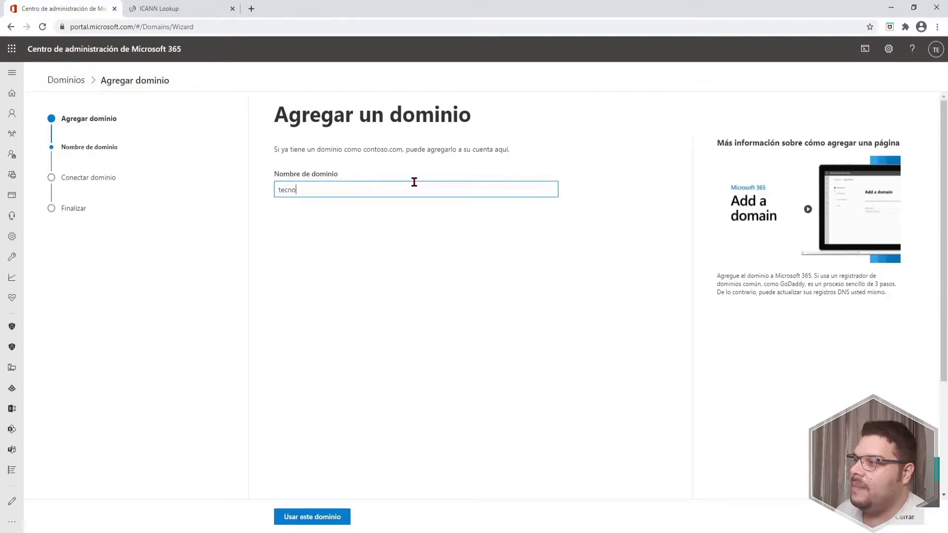
pyautogui.write('espanol.com')
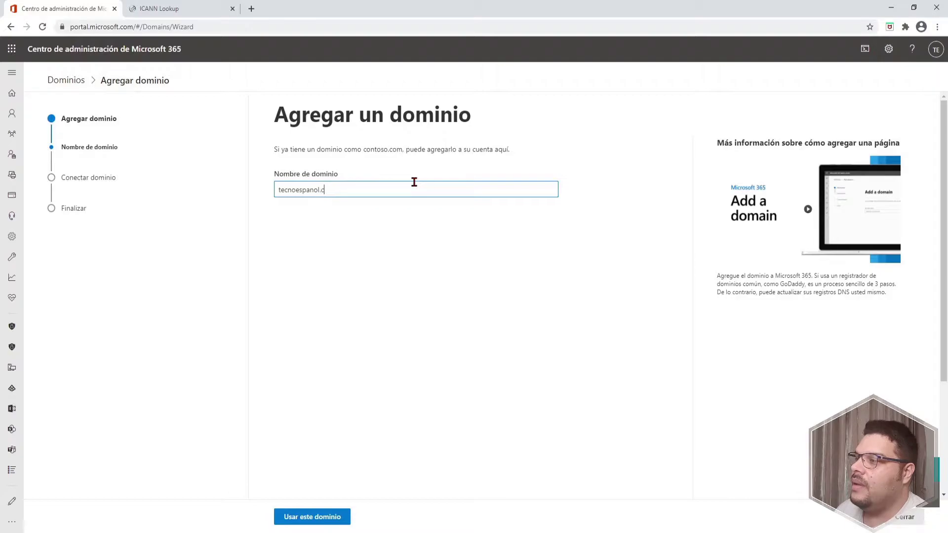
pyautogui.click(313, 516)
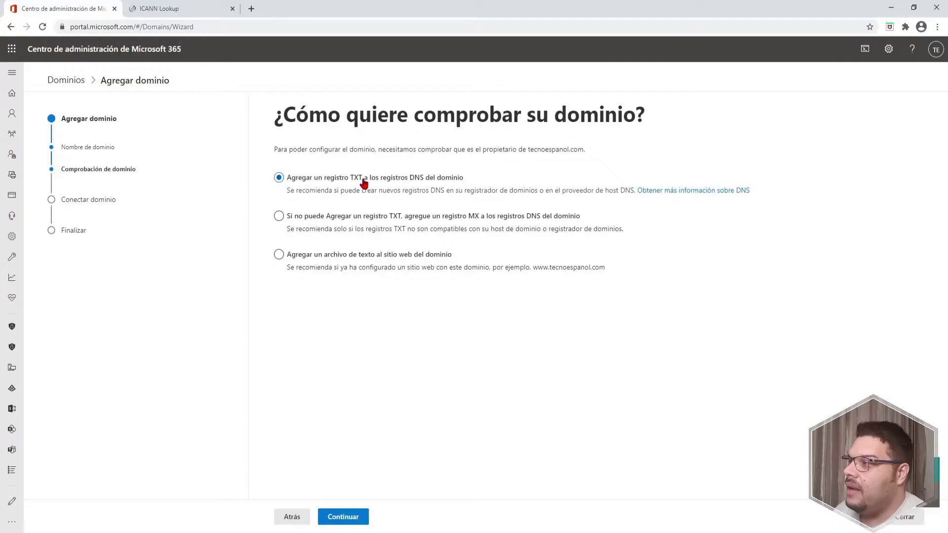
# Continue with TXT record verification to get the record values, and open a new browser tab
pyautogui.click(348, 519)
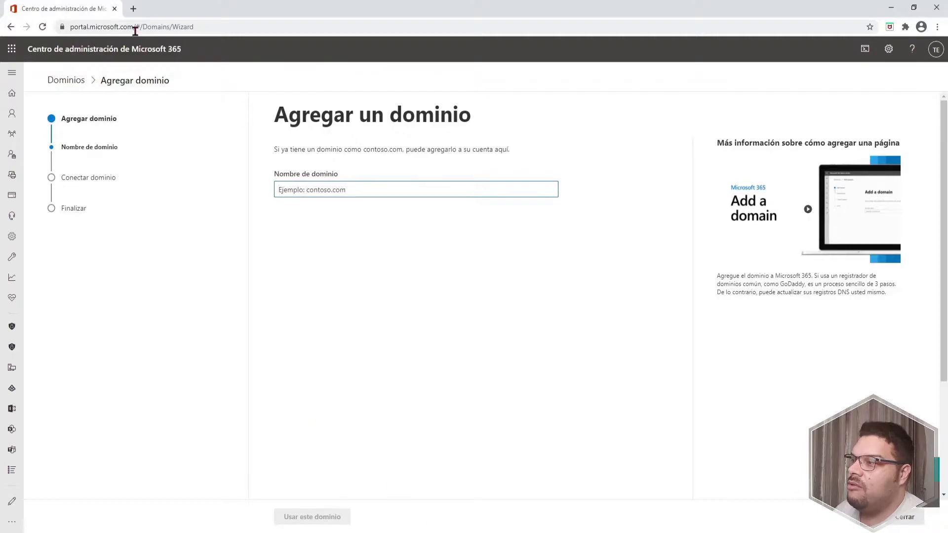
pyautogui.click(133, 9)
# Look up the registration of tecnoespanol.com on whois.icann.org
pyautogui.click(153, 27)
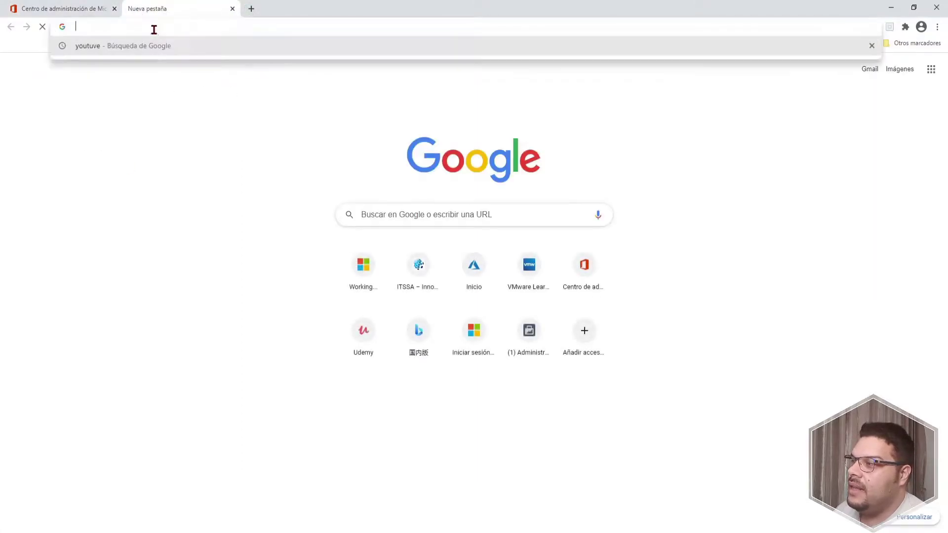
pyautogui.write('whois.icann.org/')
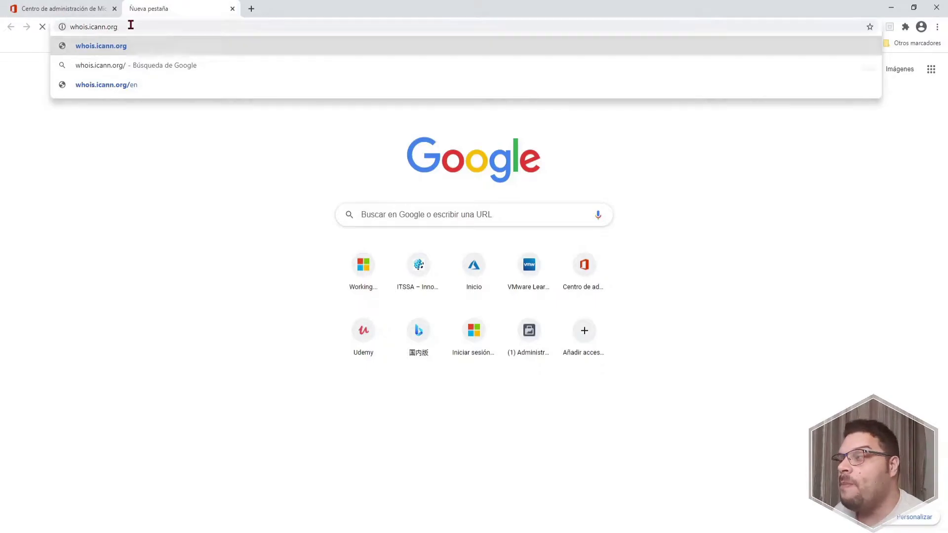
pyautogui.press('Return')
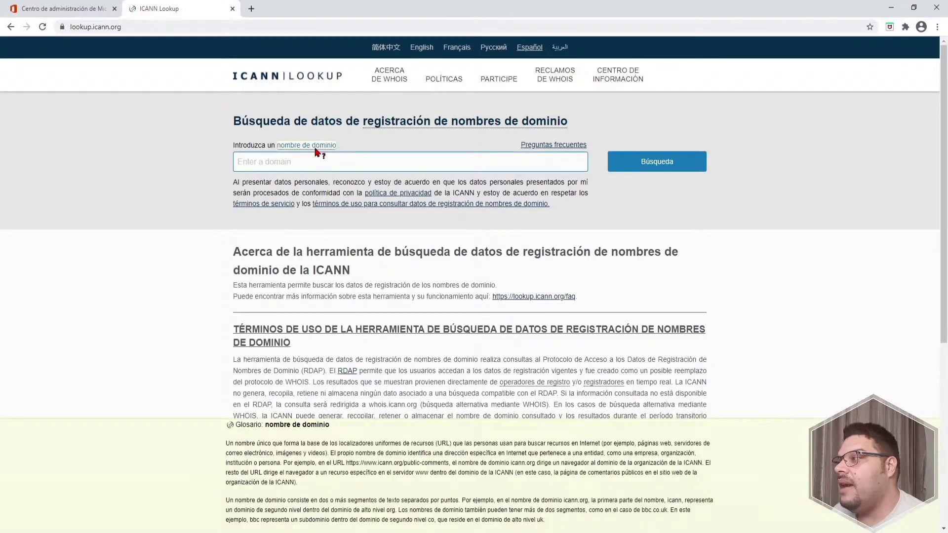
pyautogui.click(335, 159)
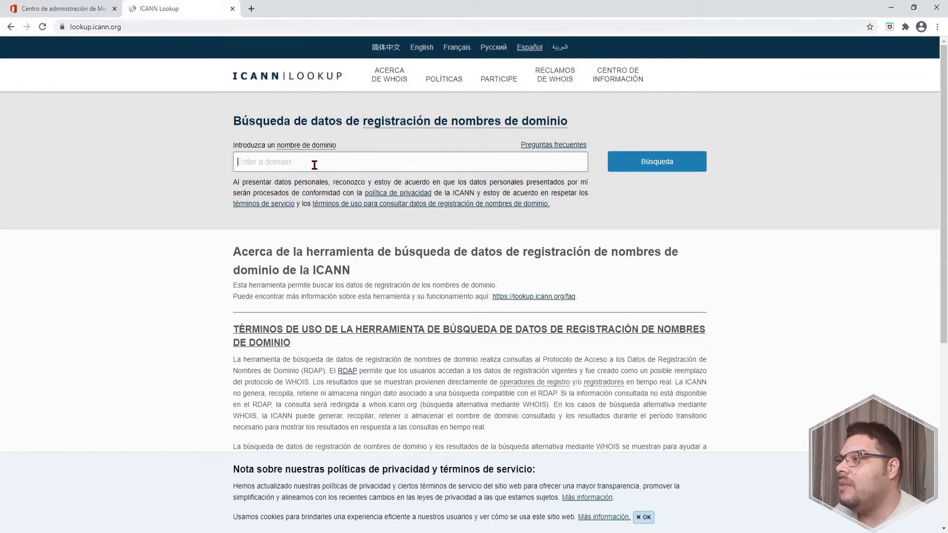
pyautogui.write('tecnoe')
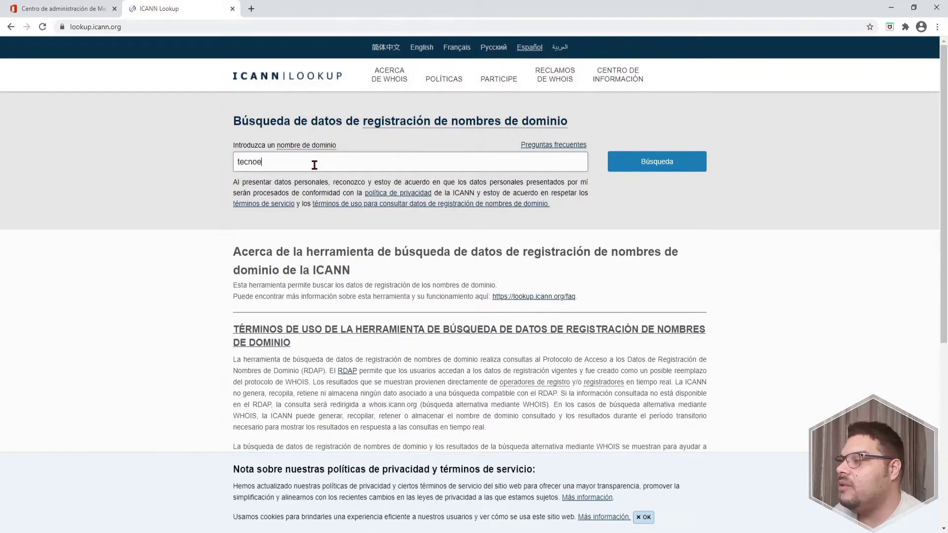
pyautogui.write('spani')
pyautogui.write('ol')
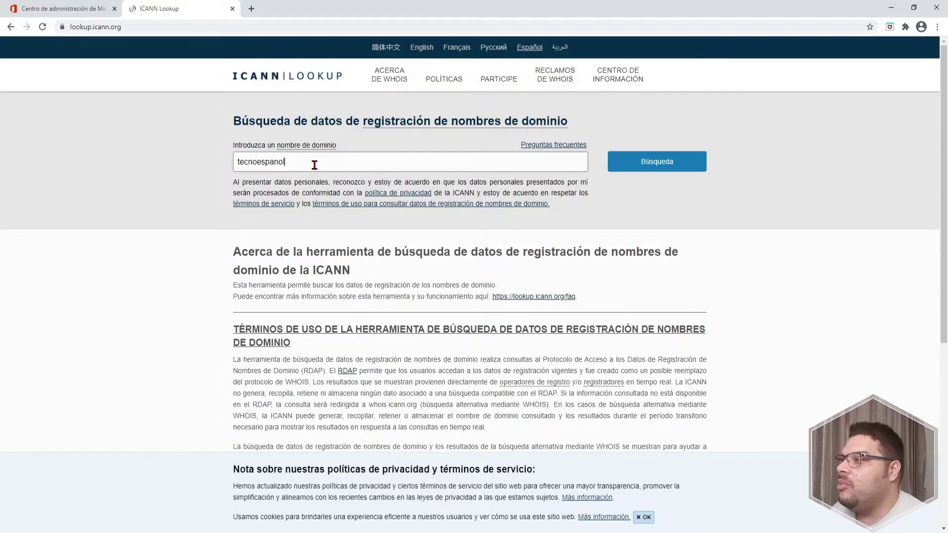
pyautogui.write('.com')
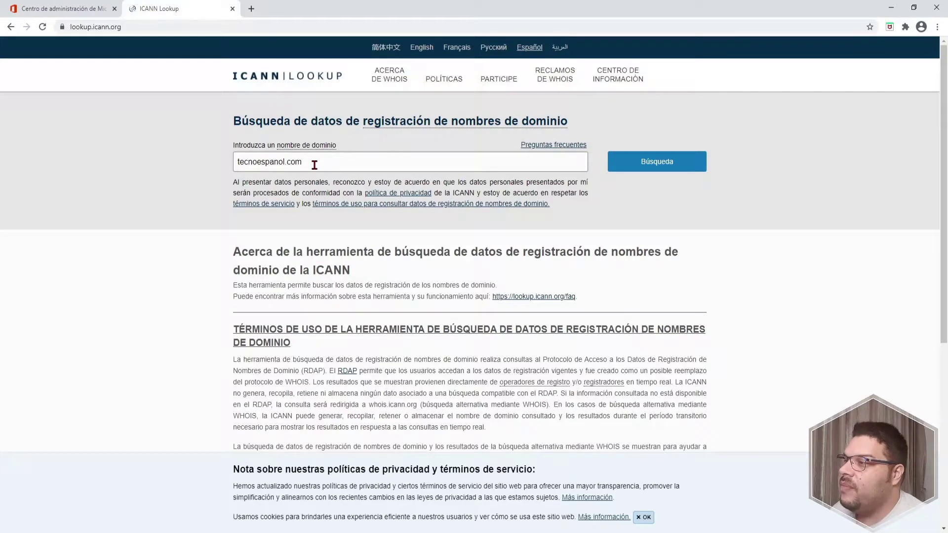
pyautogui.press('Return')
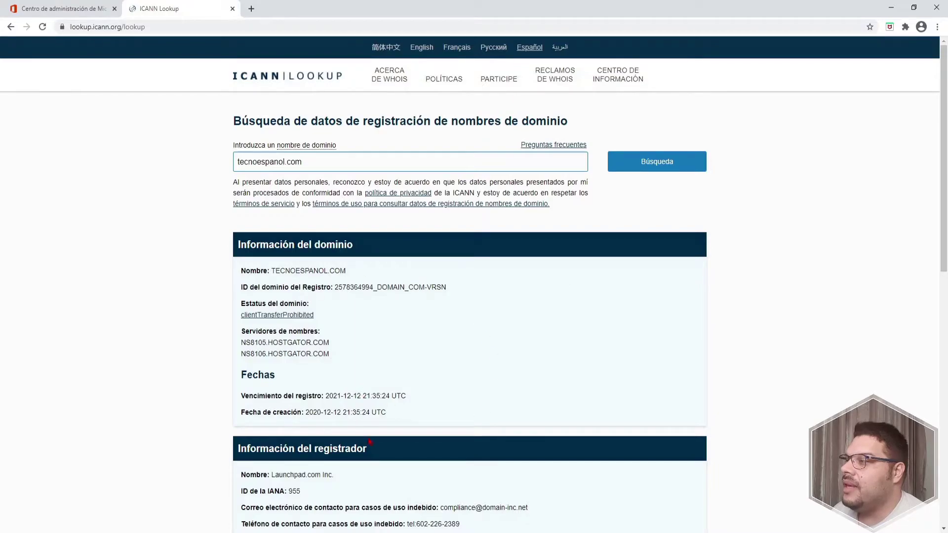
# Select the first name server line, NS8105.HOSTGATOR.COM, in the lookup results
pyautogui.scroll(-3, 281, 331)
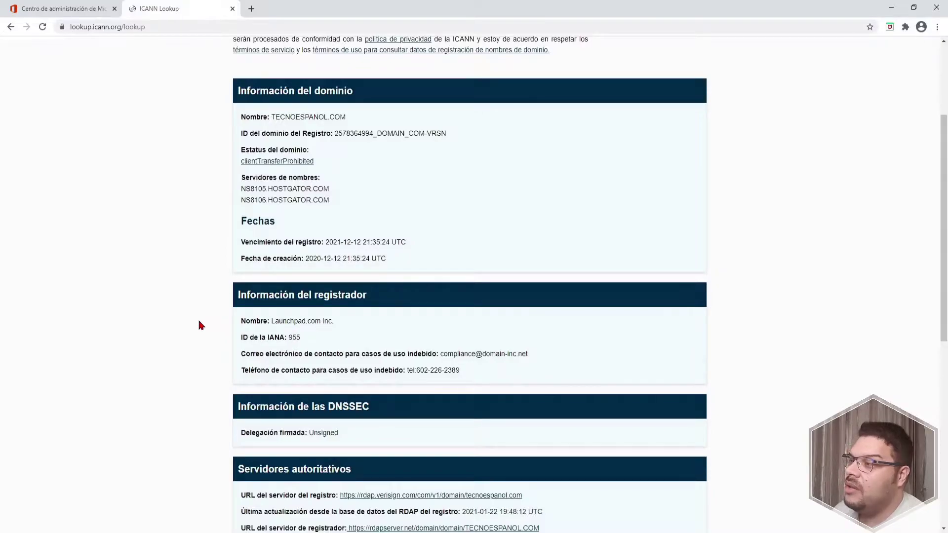
pyautogui.scroll(-3, 192, 321)
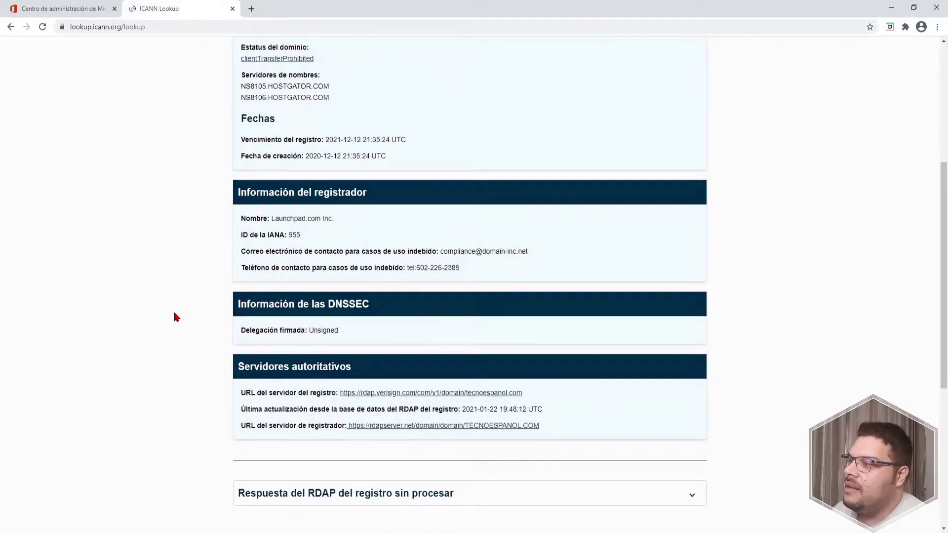
pyautogui.scroll(6, 174, 313)
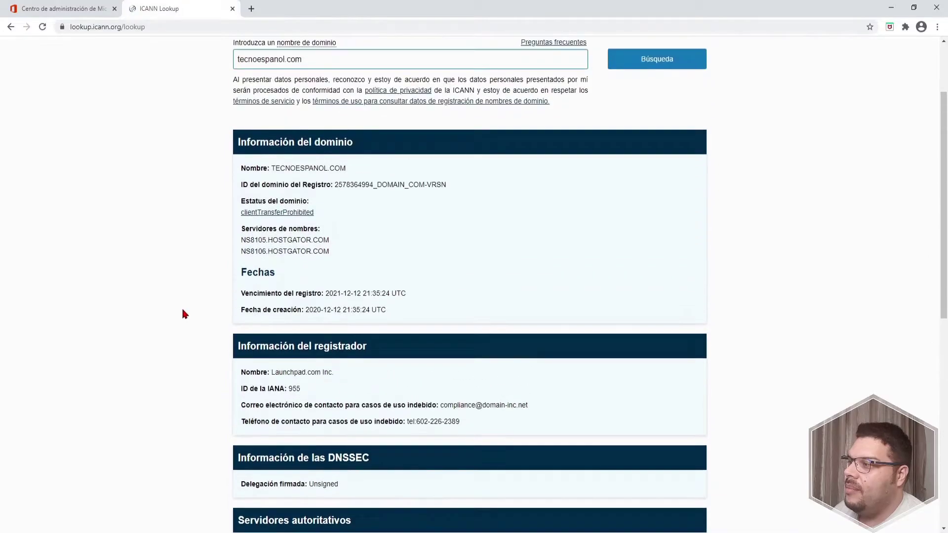
pyautogui.moveTo(240, 342); pyautogui.dragTo(344, 340)
pyautogui.click(343, 340)
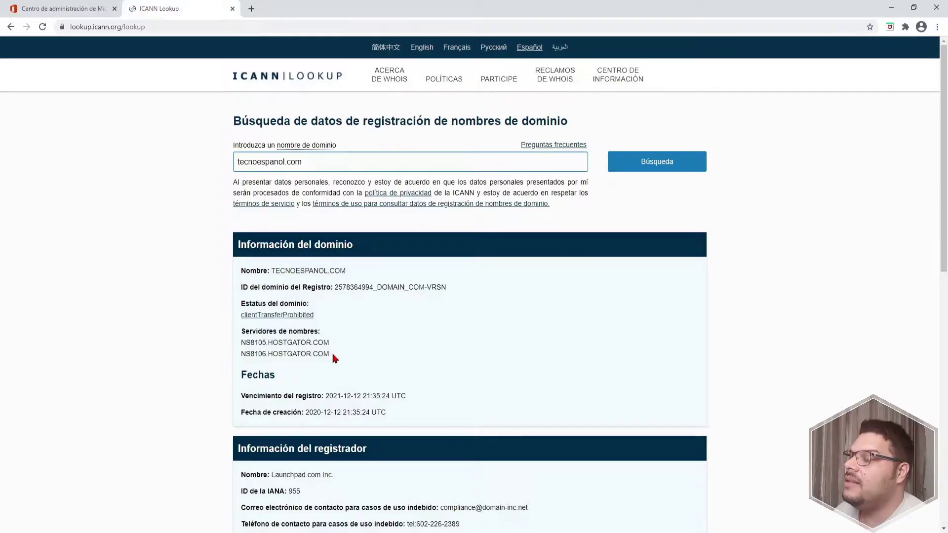
# View the Microsoft 365 TXT record values, then bring up the HostGator portal
pyautogui.click(87, 11)
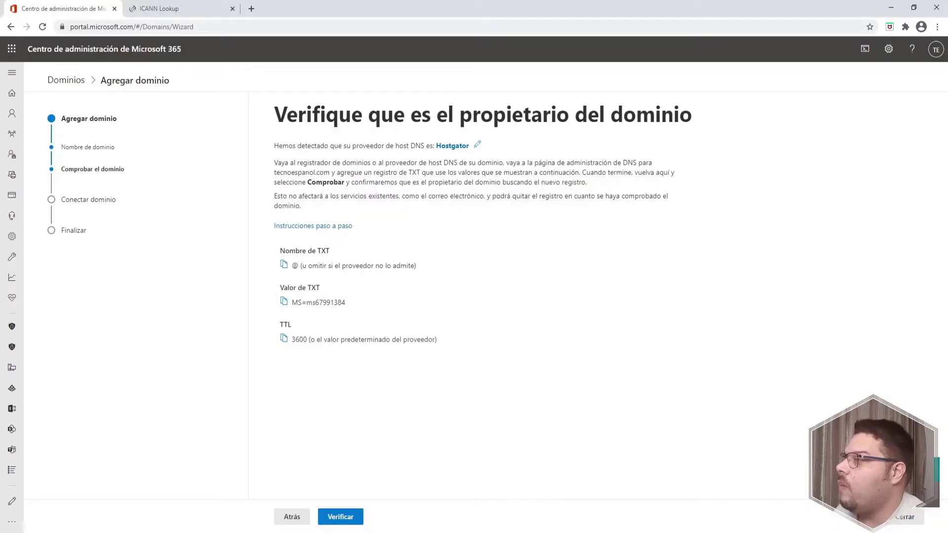
pyautogui.click(251, 8)
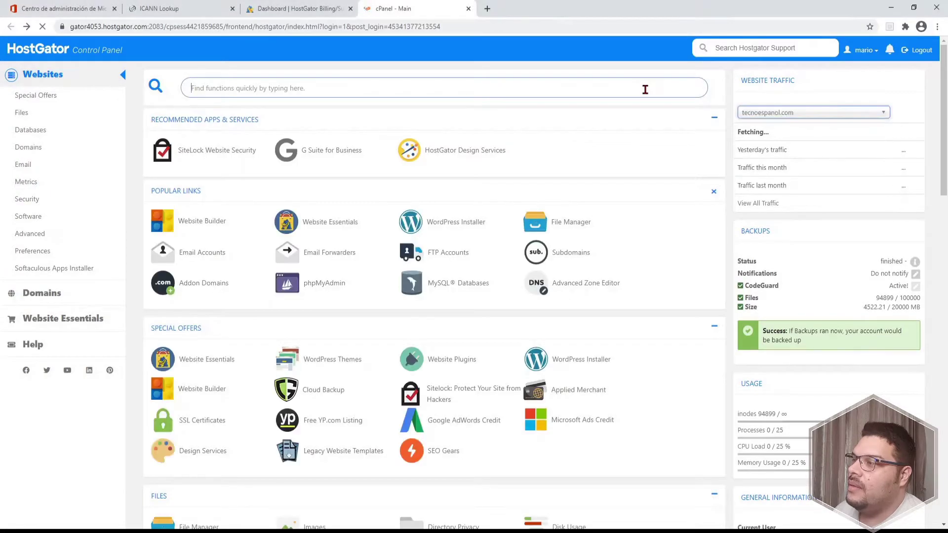
# In the cPanel Zone Editor, start a TXT record named tecnoespanol.com
pyautogui.write('dns')
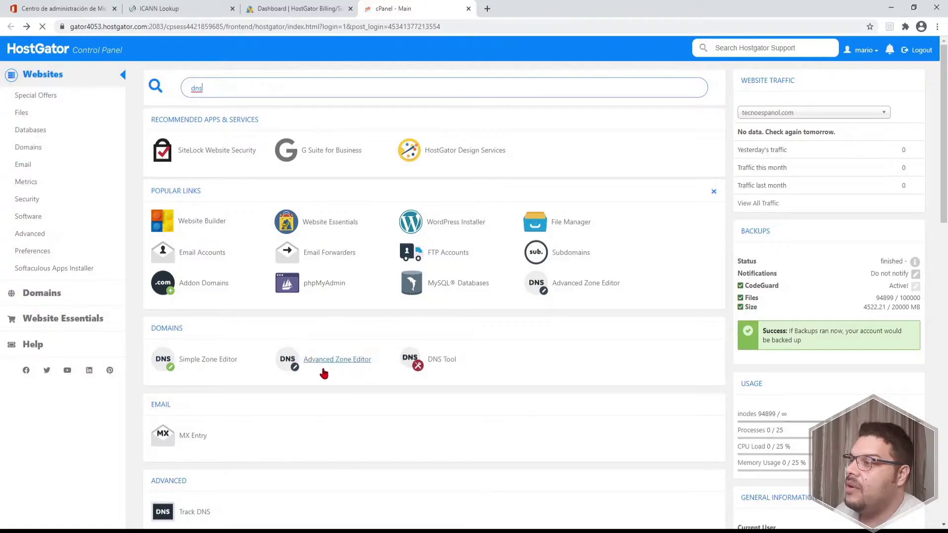
pyautogui.click(347, 363)
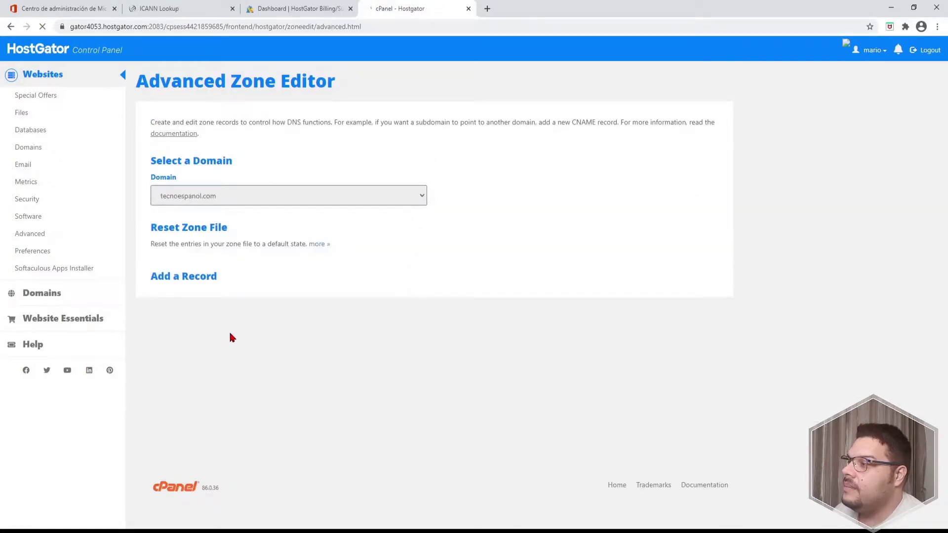
pyautogui.scroll(-2, 166, 316)
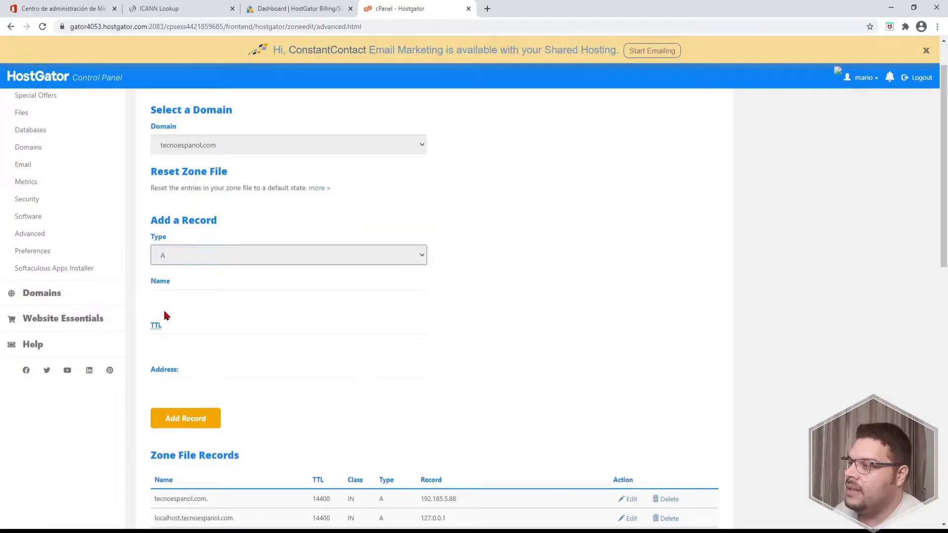
pyautogui.click(181, 316)
pyautogui.click(186, 305)
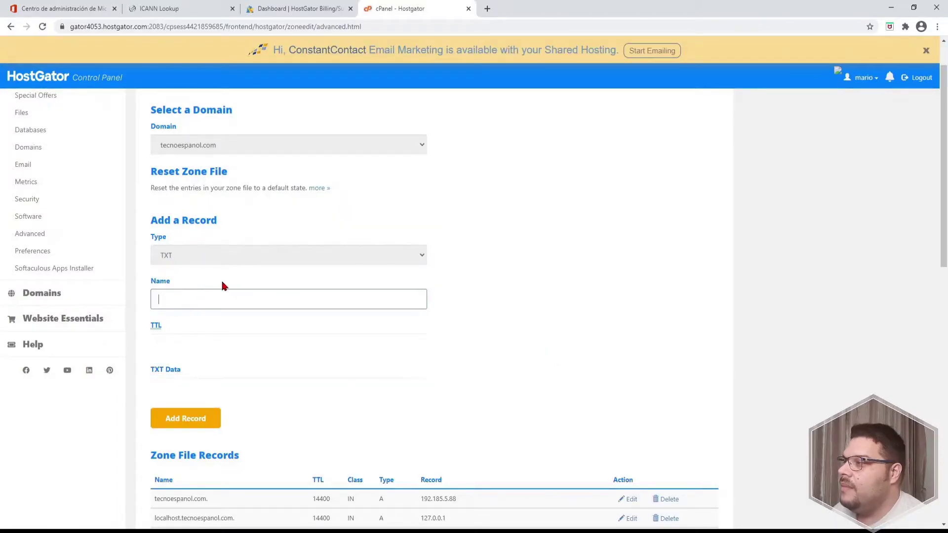
pyautogui.press('Tab')
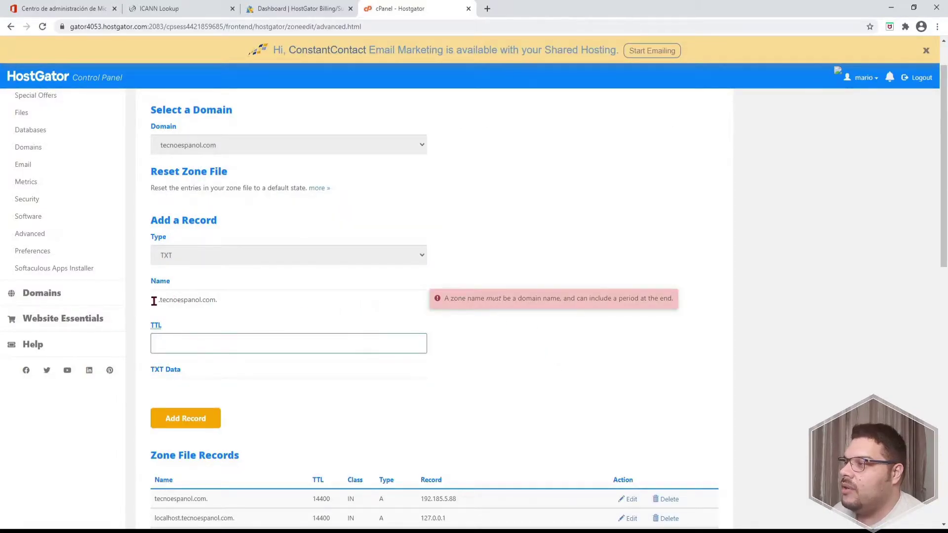
pyautogui.click(153, 301)
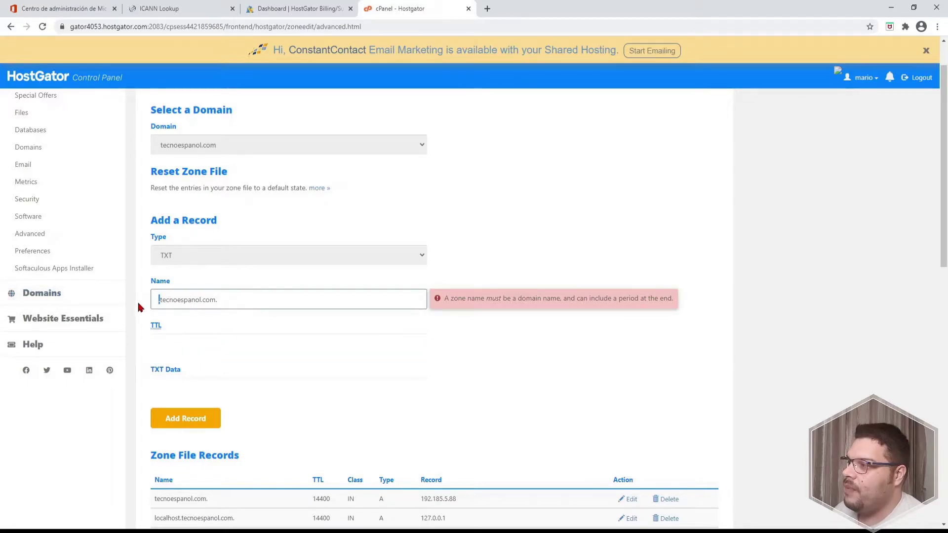
pyautogui.press('Delete')
pyautogui.click(196, 344)
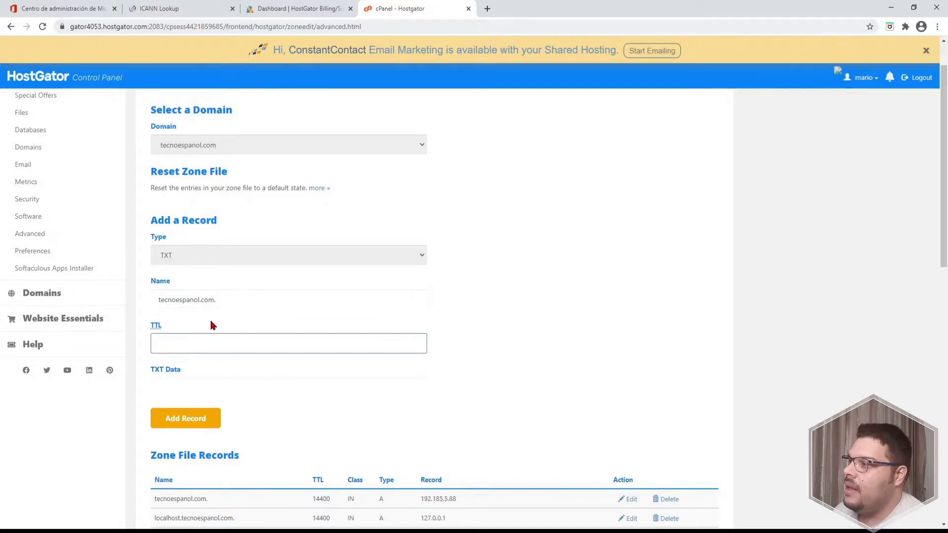
pyautogui.click(167, 297)
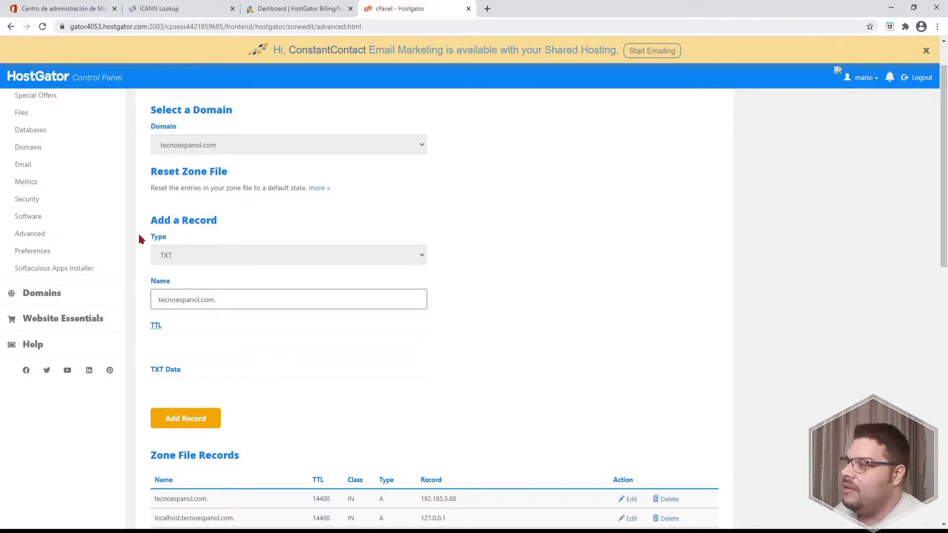
# Fill in TTL 3600 and Microsoft's verification value as the TXT data
pyautogui.click(68, 15)
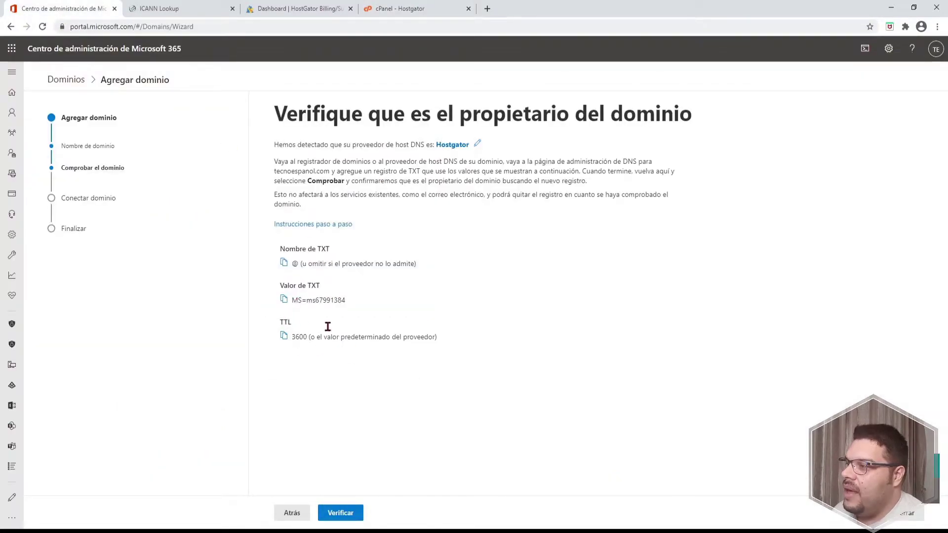
pyautogui.click(427, 8)
pyautogui.click(187, 352)
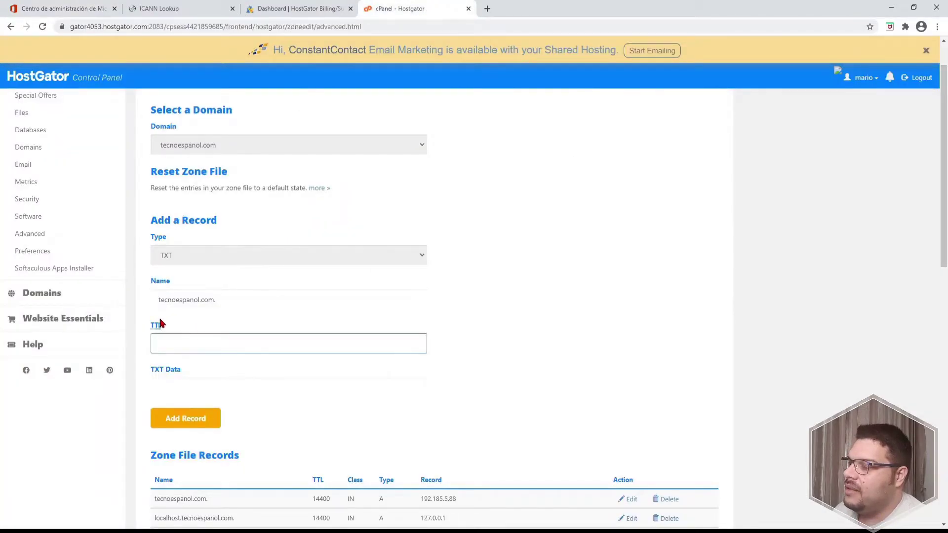
pyautogui.write('3600')
pyautogui.click(65, 7)
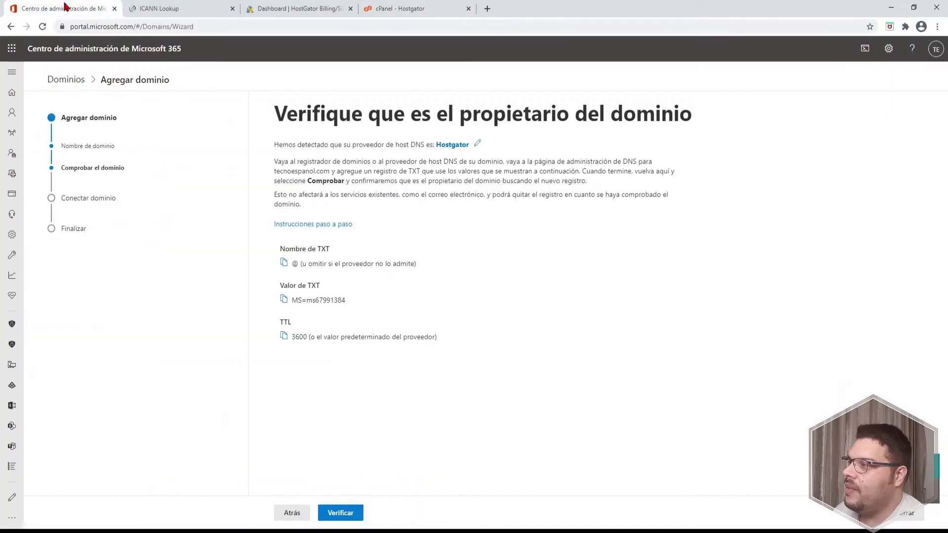
pyautogui.click(280, 306)
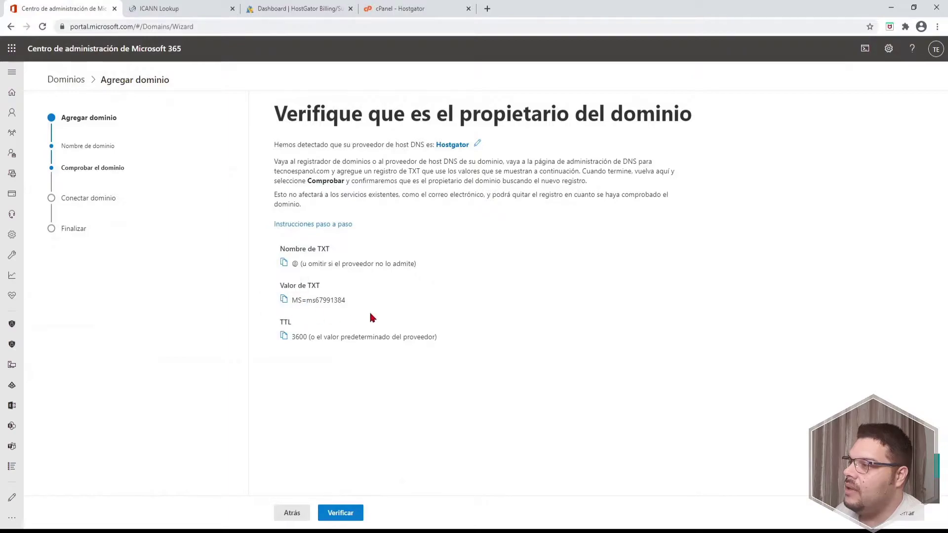
pyautogui.click(398, 8)
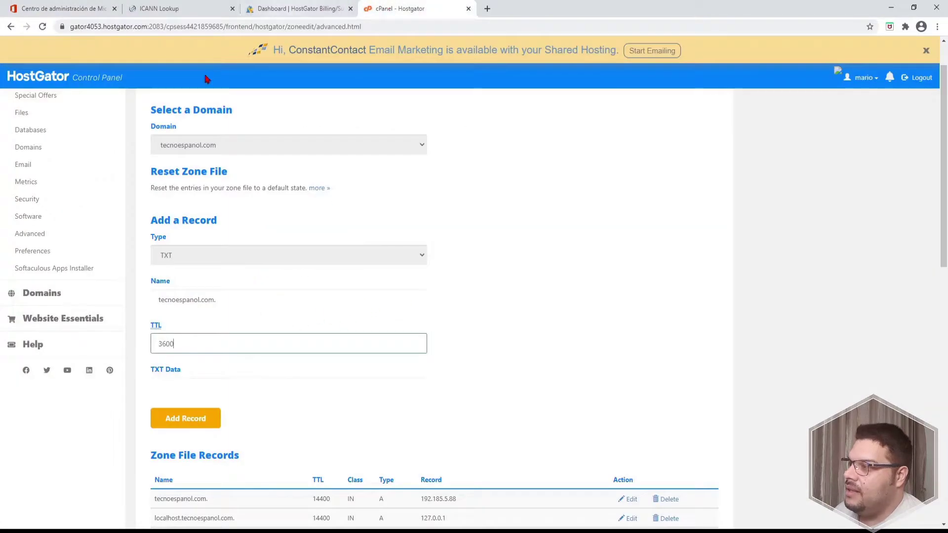
pyautogui.click(199, 395)
pyautogui.hotkey('ctrl', 'v')
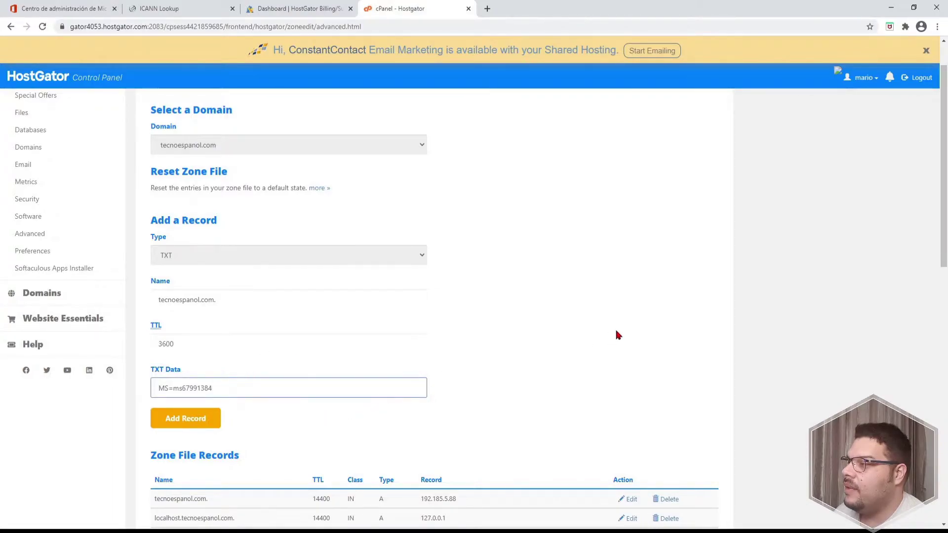
# Add the TXT record to the tecnoespanol.com zone and check the confirmation
pyautogui.click(612, 330)
pyautogui.scroll(-1, 609, 332)
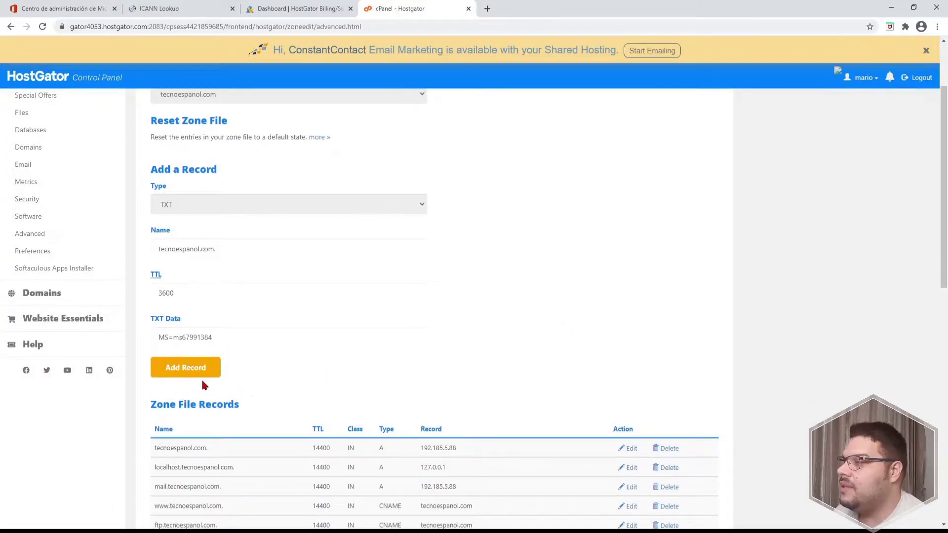
pyautogui.click(210, 367)
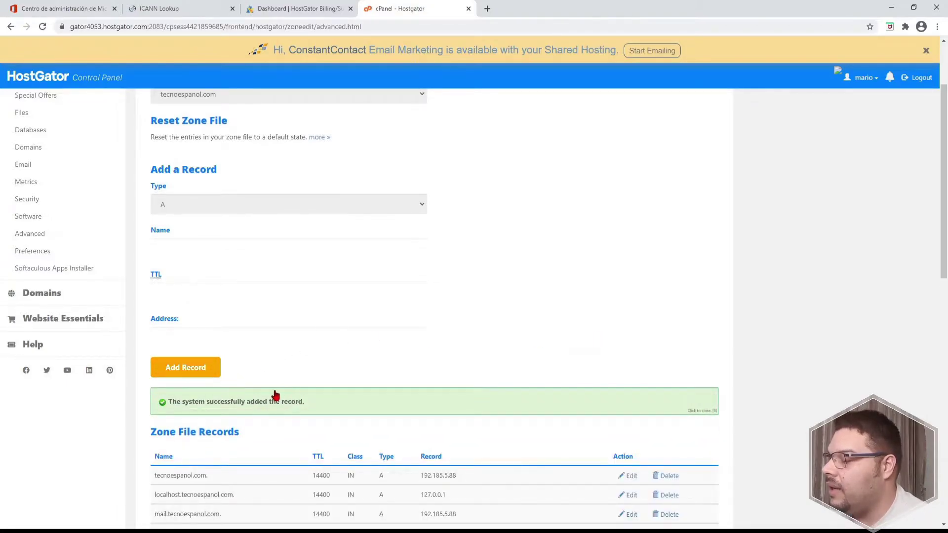
pyautogui.scroll(-2, 282, 391)
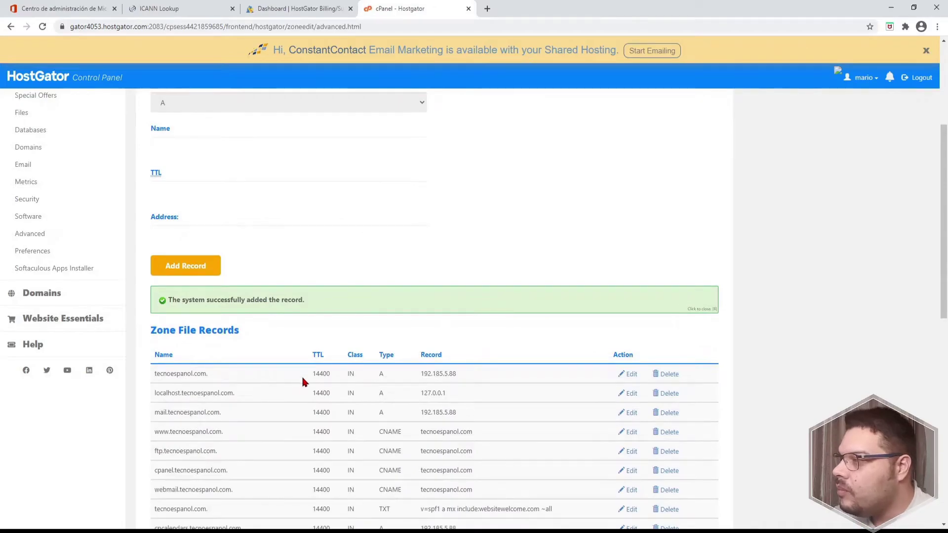
pyautogui.scroll(-2, 252, 345)
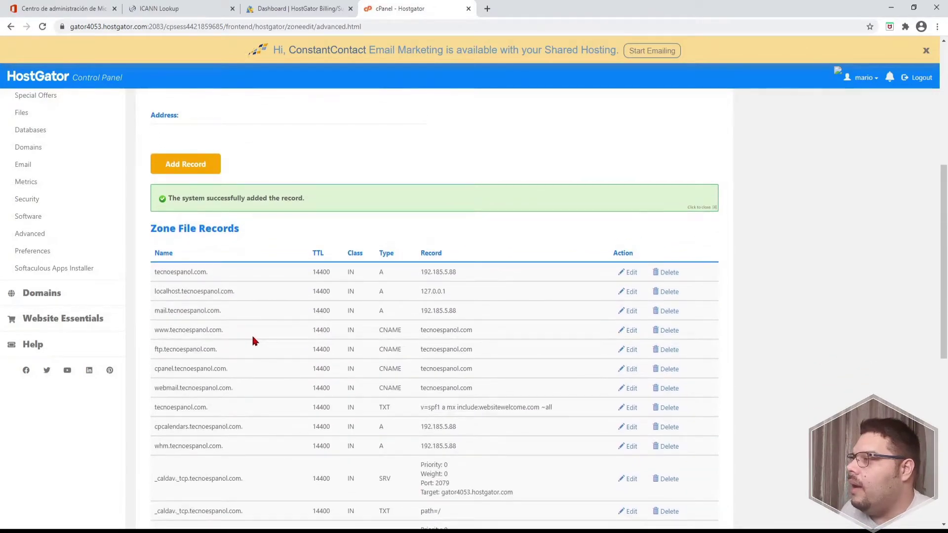
pyautogui.scroll(-2, 234, 339)
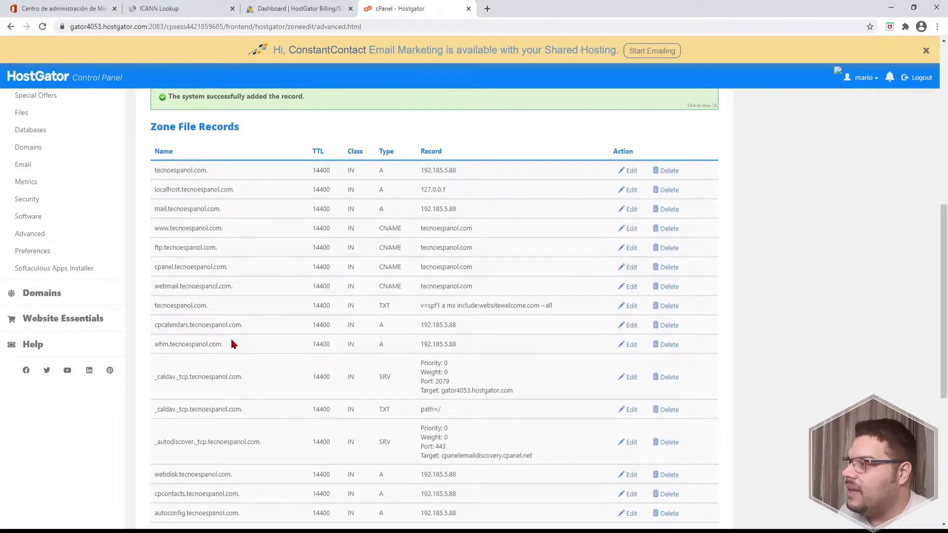
pyautogui.scroll(-3, 231, 341)
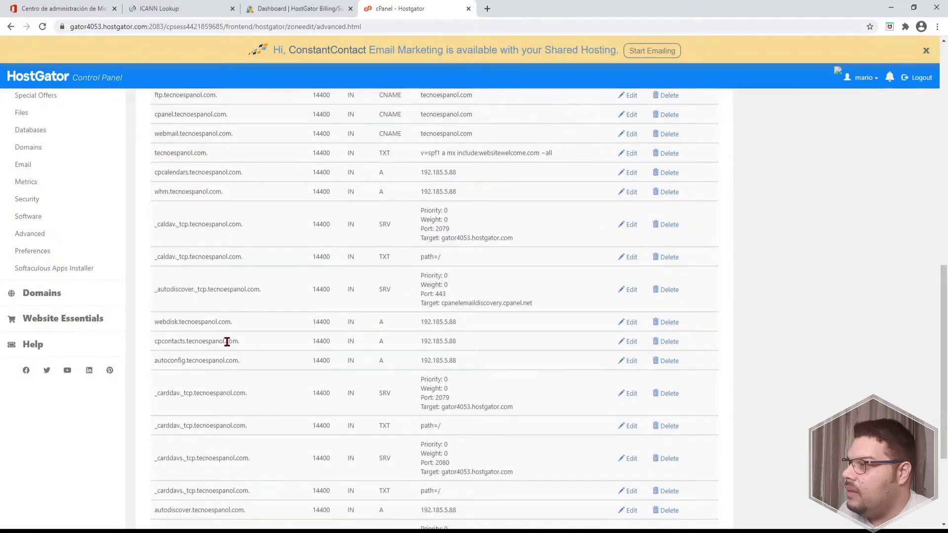
pyautogui.moveTo(208, 155); pyautogui.dragTo(148, 156)
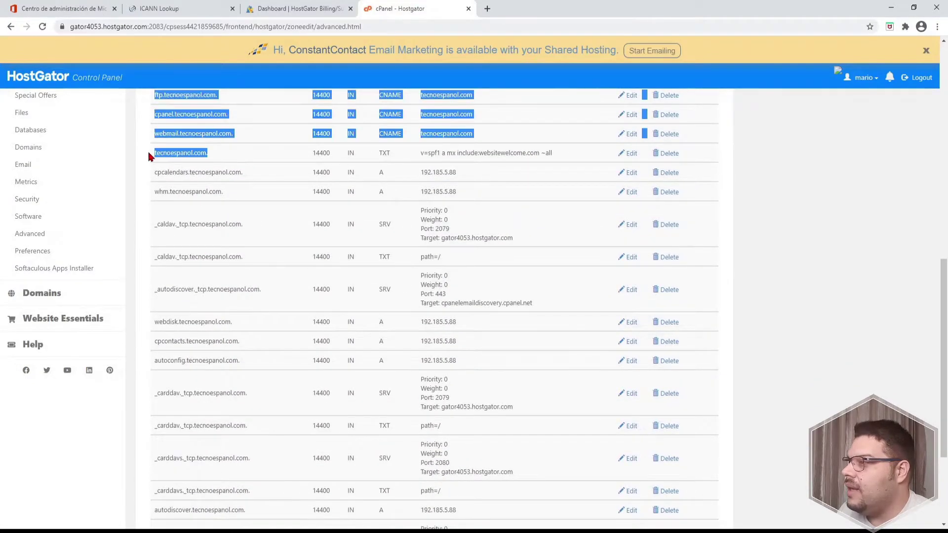
pyautogui.click(66, 10)
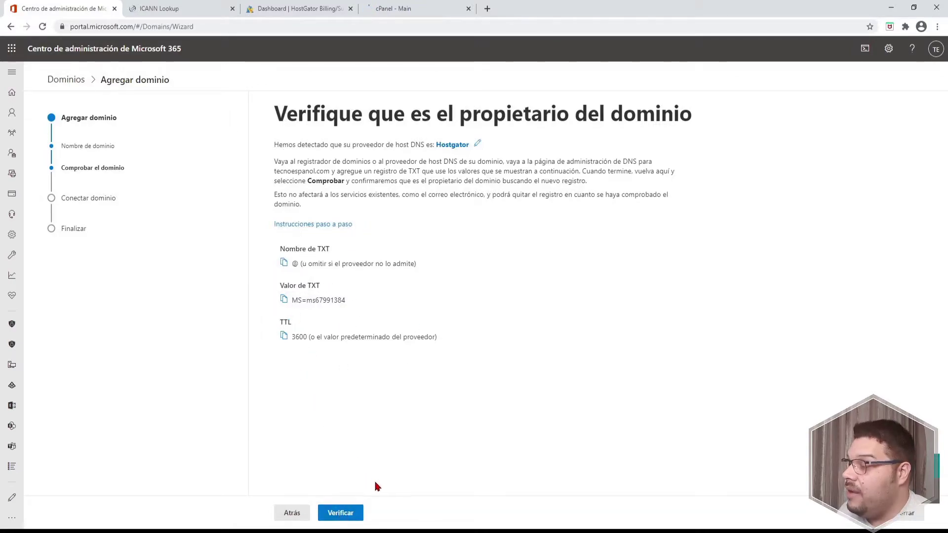
# Verify ownership of tecnoespanol.com using the added TXT record
pyautogui.click(341, 513)
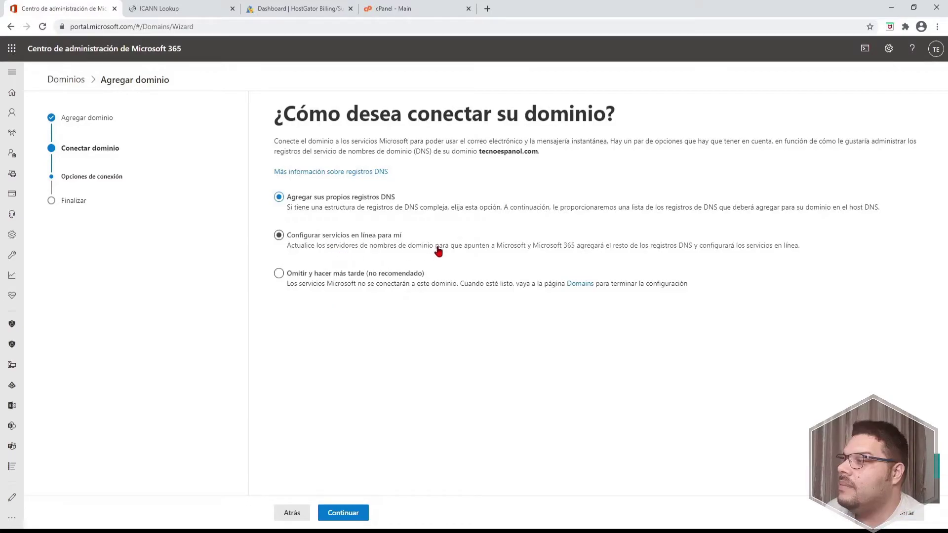
# Let Microsoft set up online services and continue with Exchange as the service
pyautogui.click(623, 252)
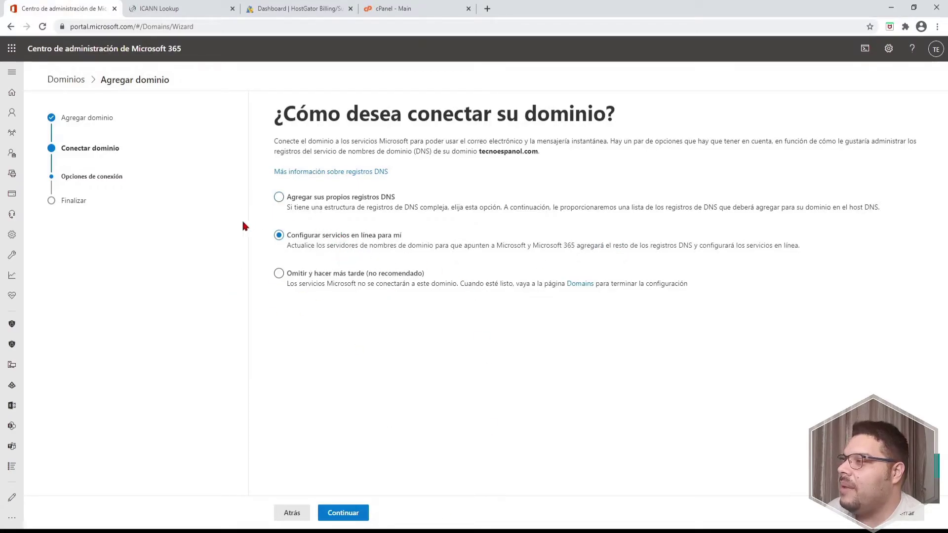
pyautogui.click(342, 515)
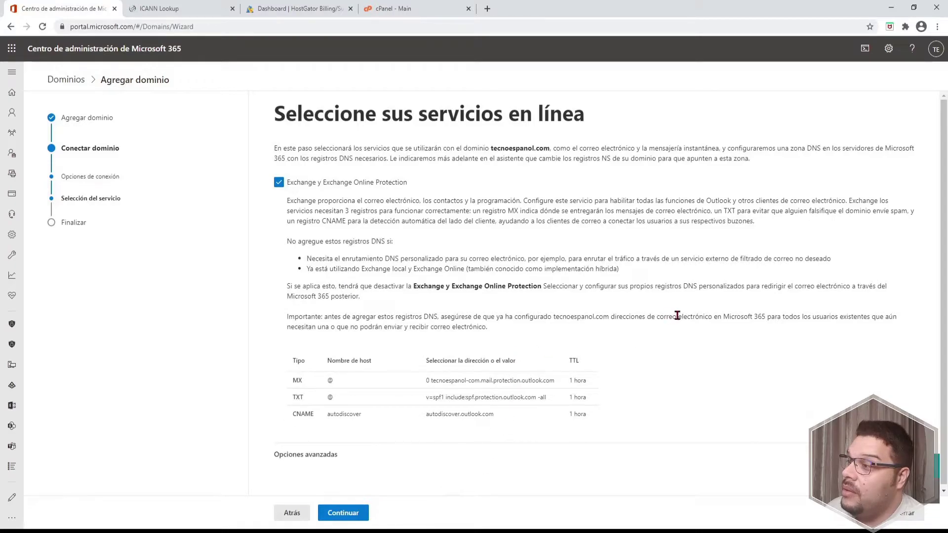
pyautogui.scroll(-1, 730, 322)
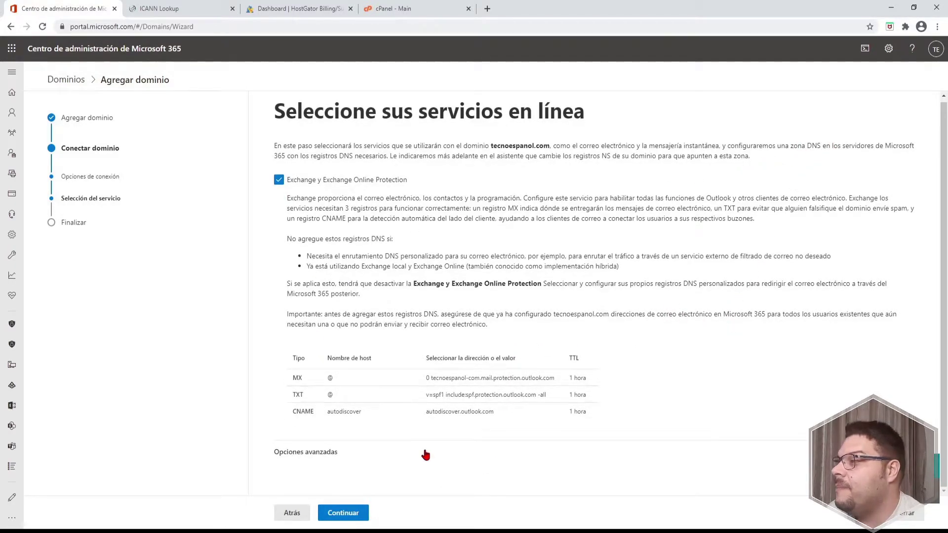
pyautogui.click(326, 454)
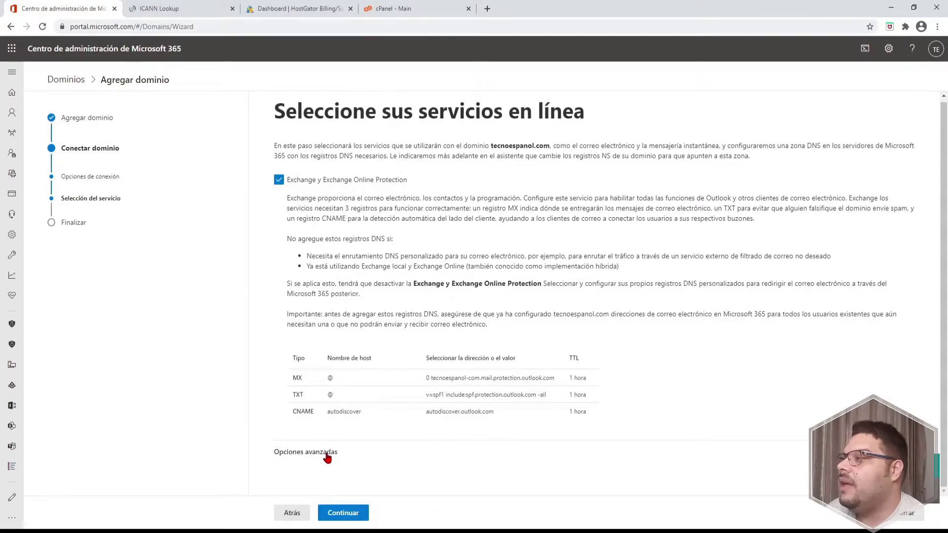
pyautogui.click(285, 452)
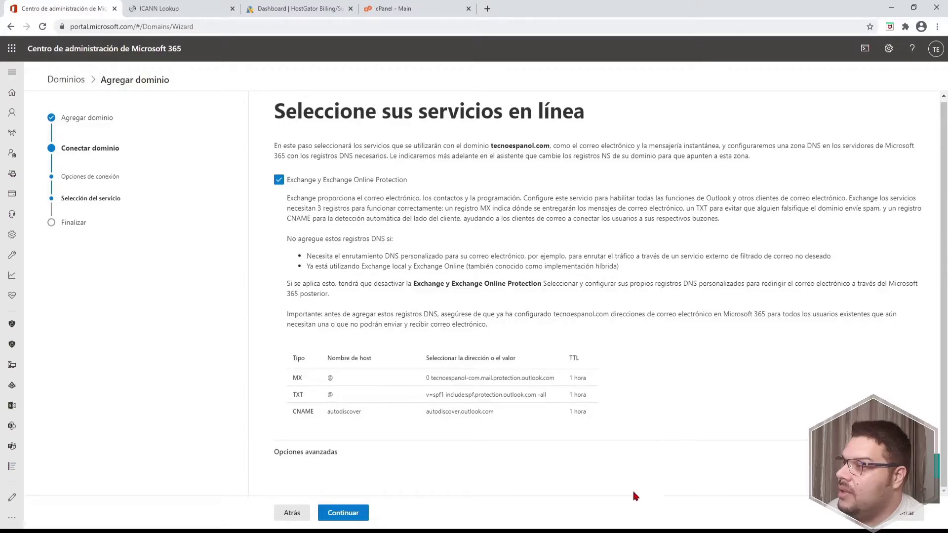
pyautogui.click(347, 516)
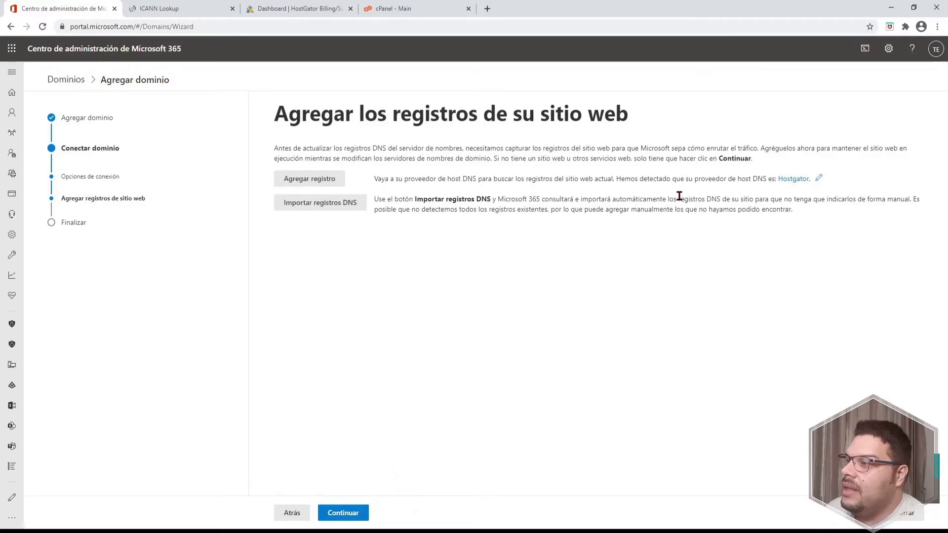
# Import the site's existing HostGator DNS records, review them, and continue
pyautogui.click(308, 203)
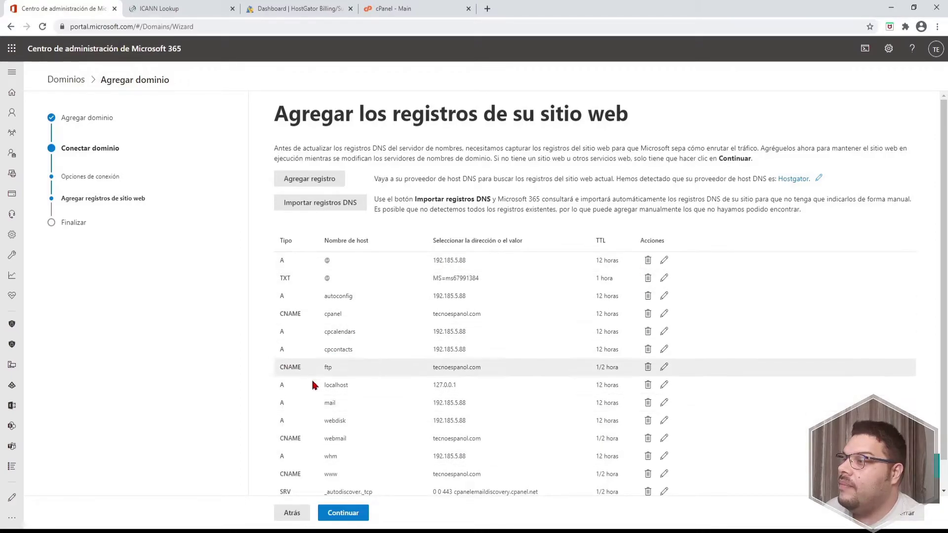
pyautogui.scroll(-1, 508, 461)
pyautogui.scroll(-2, 508, 461)
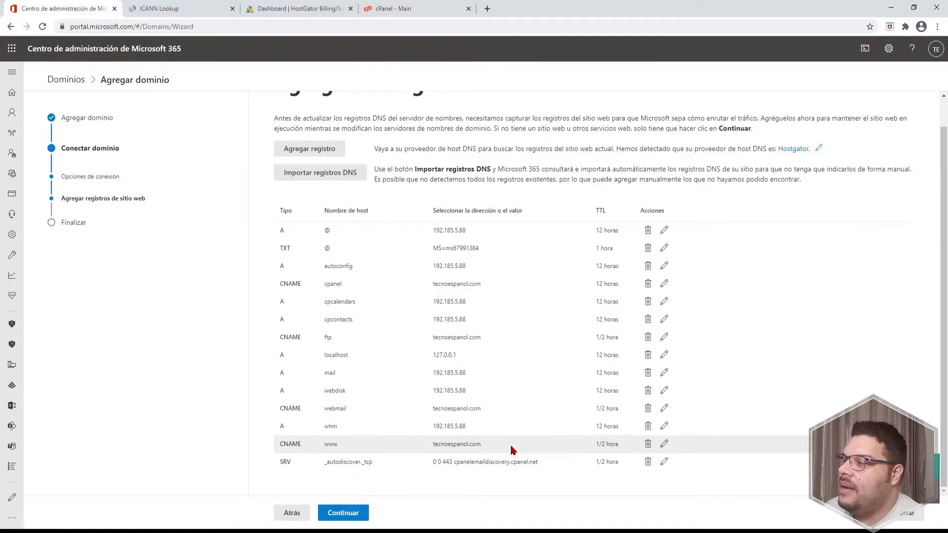
pyautogui.scroll(3, 508, 434)
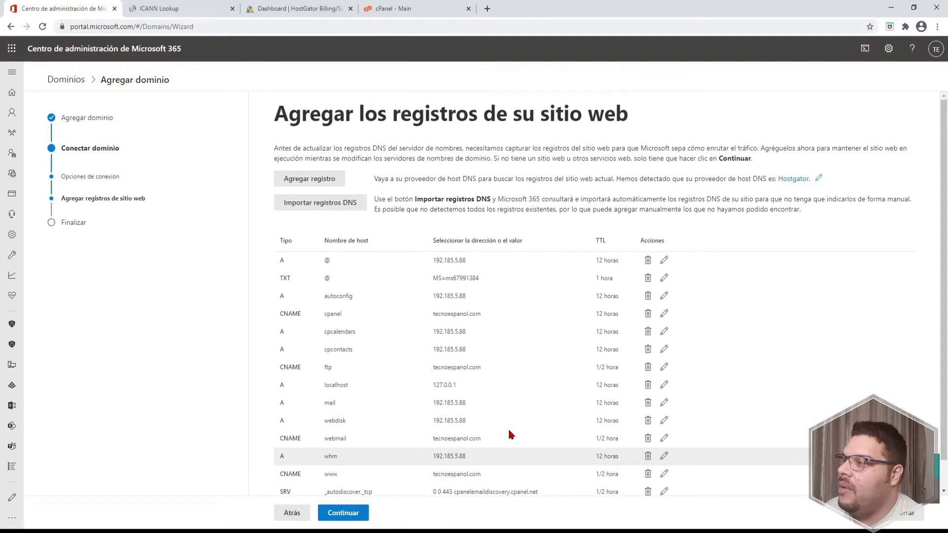
pyautogui.click(355, 514)
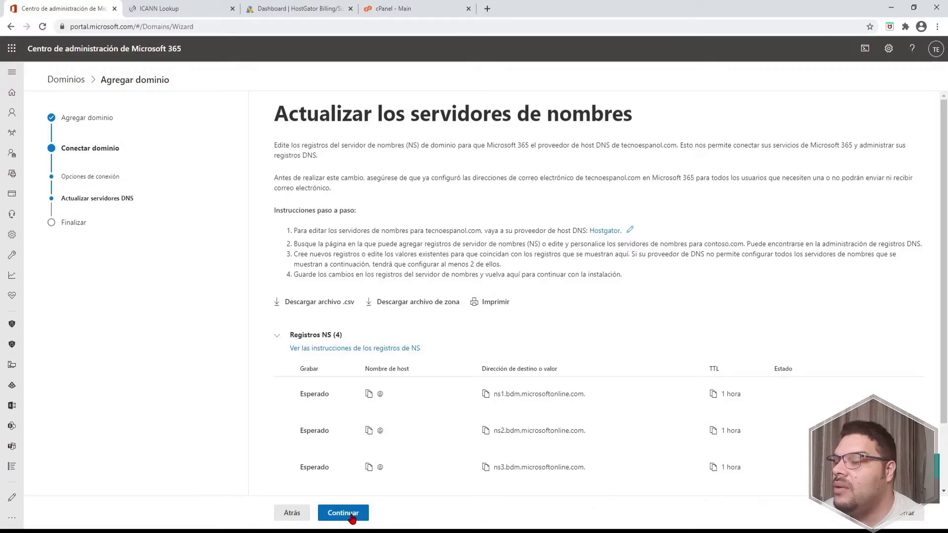
# Review the Microsoft name servers for tecnoespanol.com and go to HostGator's Manage Domains page
pyautogui.click(343, 513)
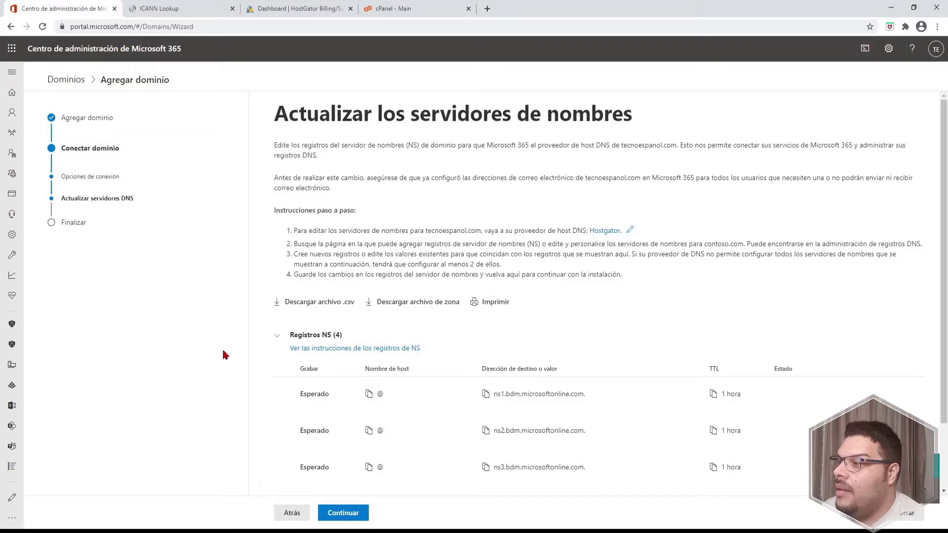
pyautogui.click(314, 9)
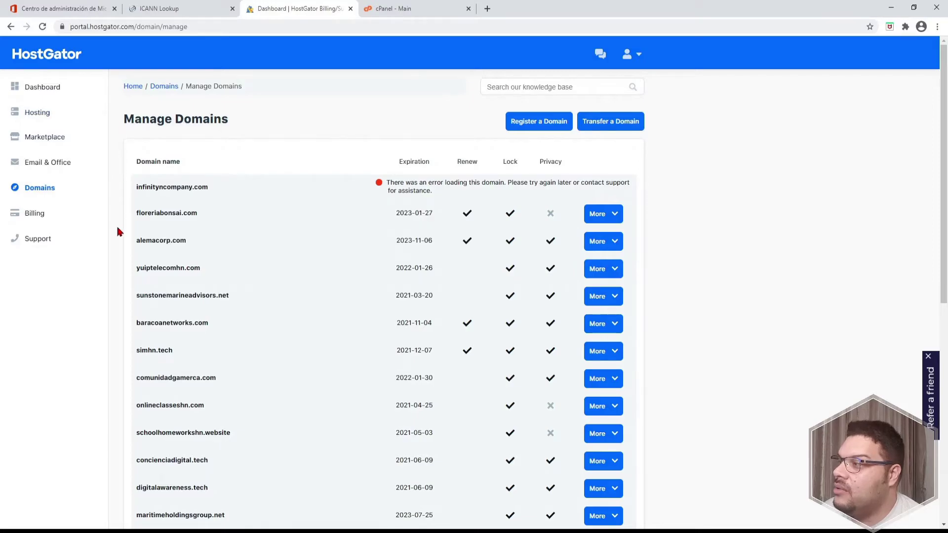
# Open the Name Servers editor for tecnoespanol.com in the HostGator Customer Portal
pyautogui.scroll(-2, 694, 229)
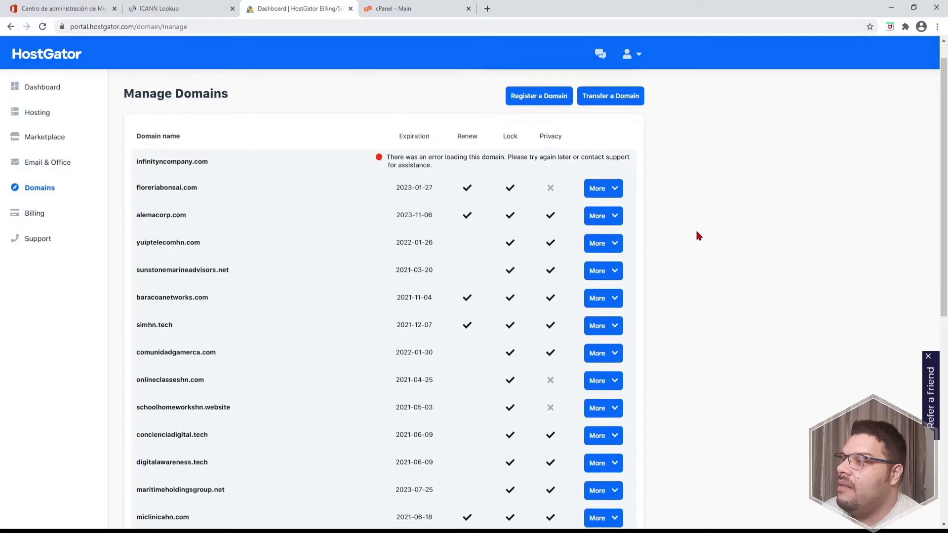
pyautogui.scroll(-1, 694, 233)
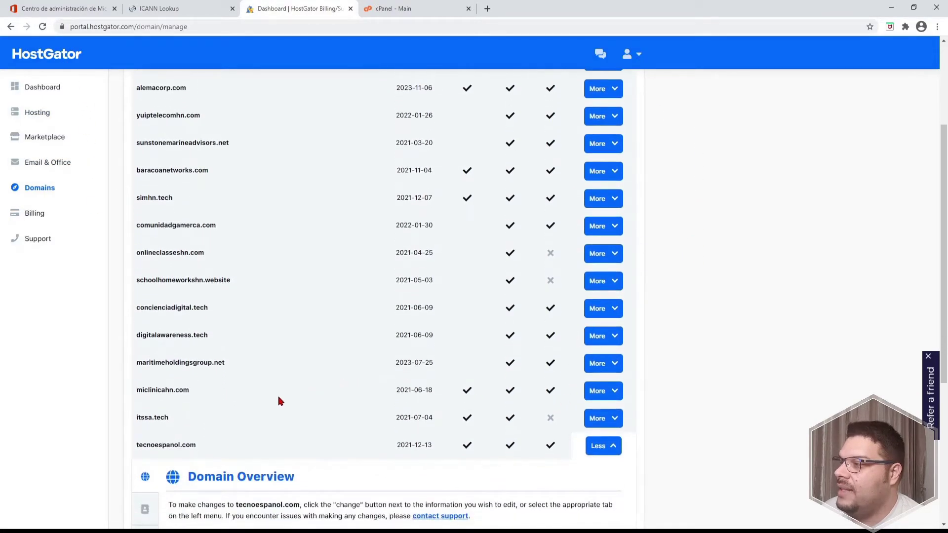
pyautogui.scroll(-2, 306, 452)
pyautogui.click(620, 345)
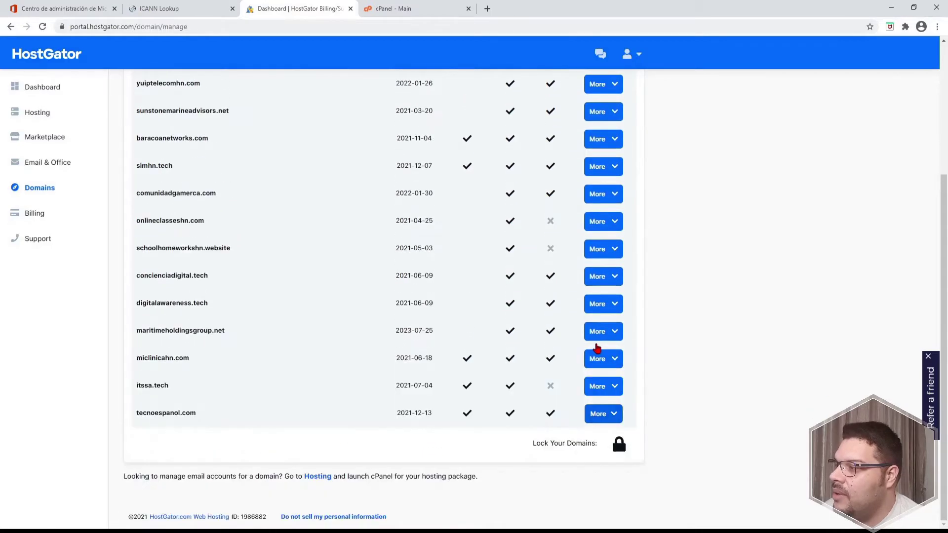
pyautogui.click(602, 414)
pyautogui.scroll(-5, 347, 427)
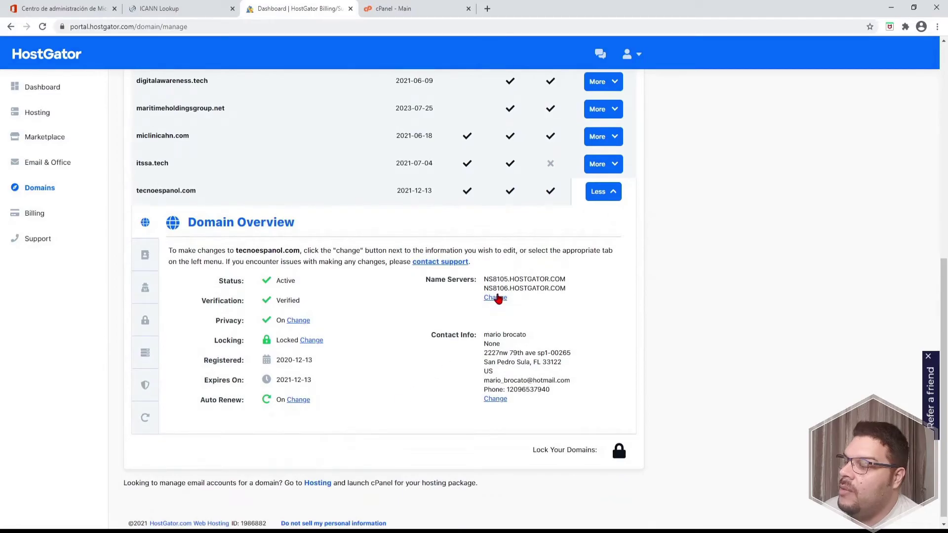
pyautogui.click(495, 298)
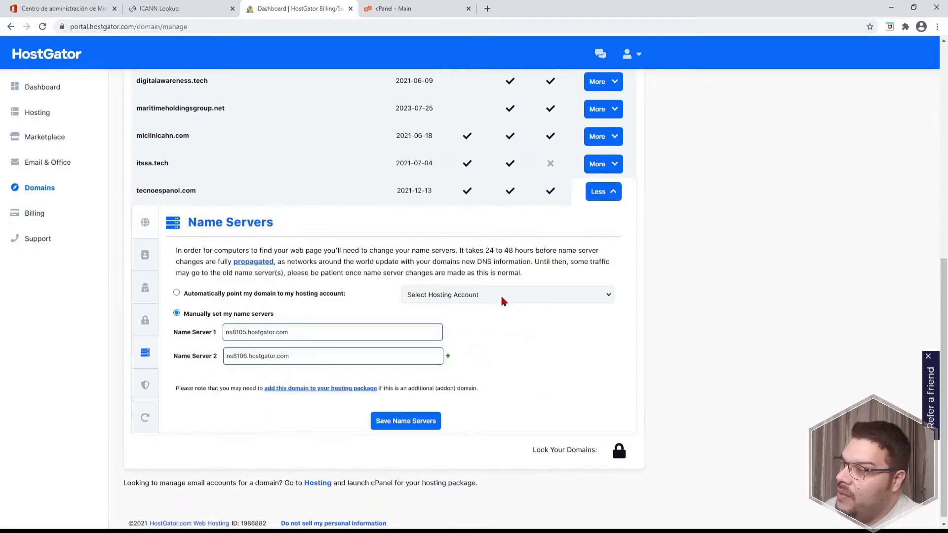
# Paste ns1.bdm.microsoftonline.com and ns2.bdm.microsoftonline.com from Microsoft 365 into Name Servers 1 and 2
pyautogui.click(64, 9)
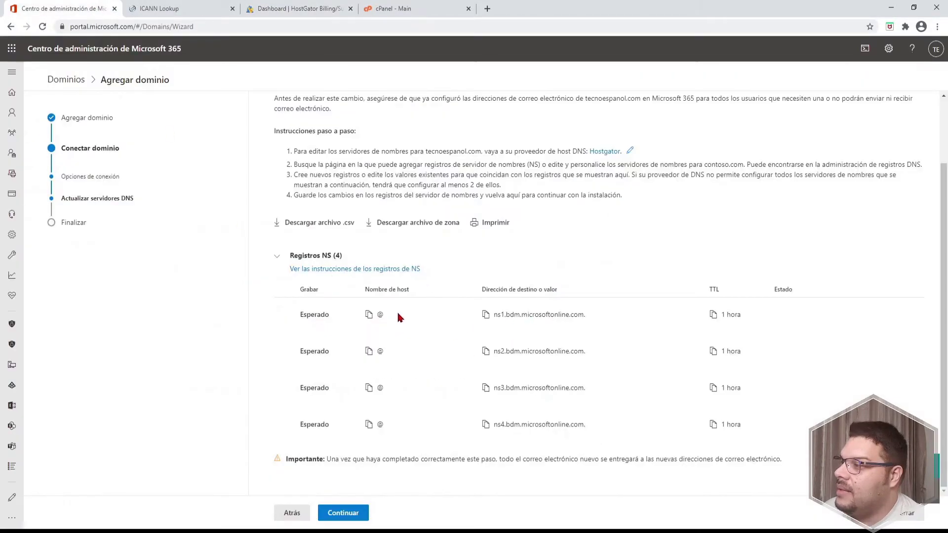
pyautogui.click(317, 7)
pyautogui.click(249, 324)
pyautogui.write('ns1.bdm.microsoftonline.com.')
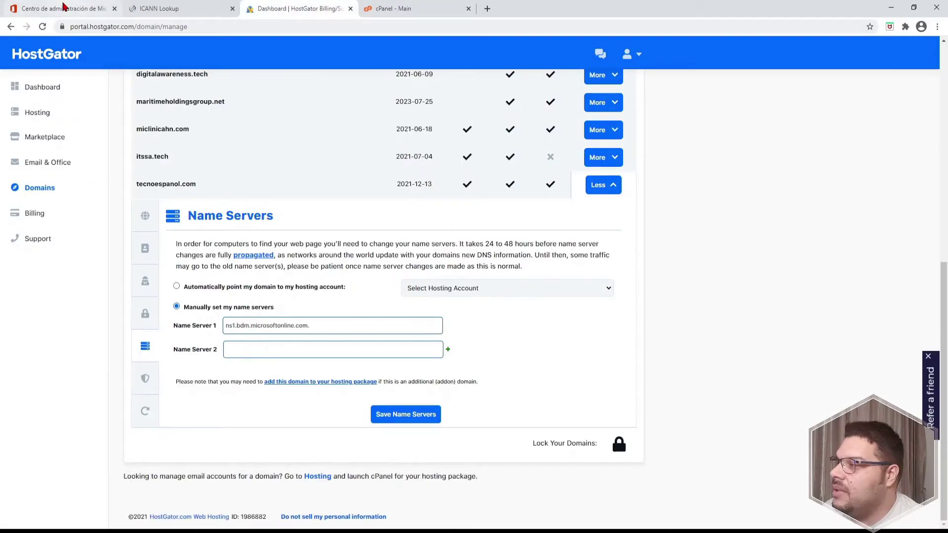
pyautogui.click(64, 8)
pyautogui.click(369, 351)
pyautogui.click(286, 11)
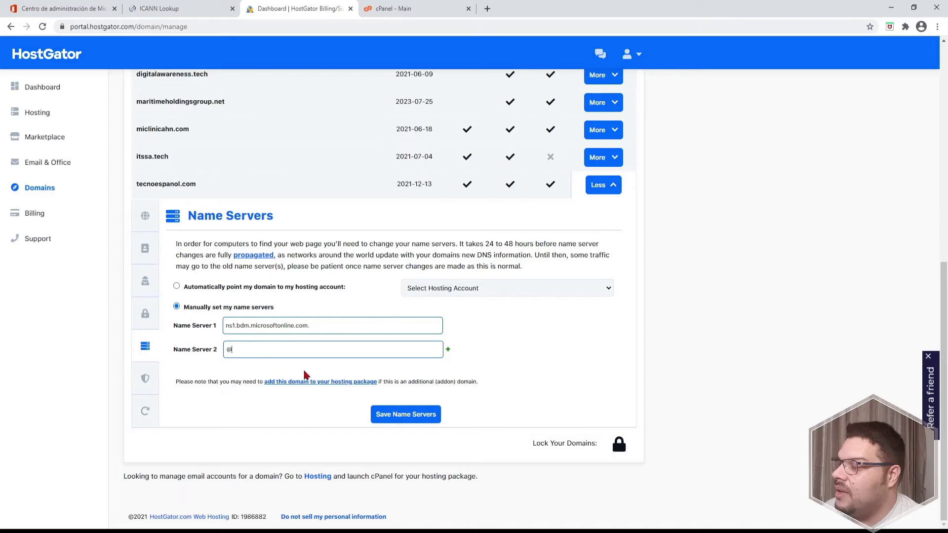
pyautogui.click(60, 8)
pyautogui.click(485, 350)
pyautogui.moveTo(247, 16); pyautogui.dragTo(148, 15)
pyautogui.click(268, 347)
pyautogui.hotkey('ctrl', 'v')
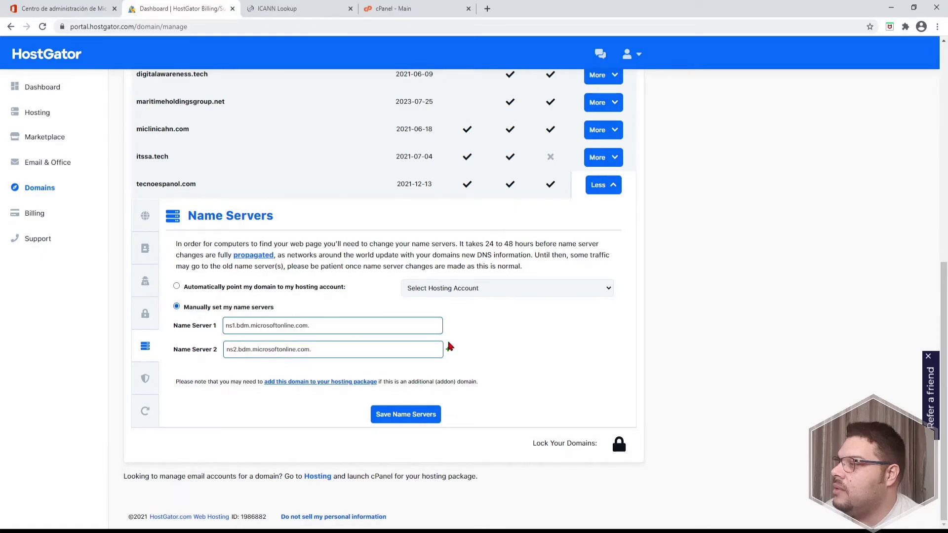
# Add Name Servers 3 and 4 as ns3.bdm.microsoftonline.com and ns4.bdm.microsoftonline.com
pyautogui.click(448, 349)
pyautogui.click(49, 8)
pyautogui.click(485, 388)
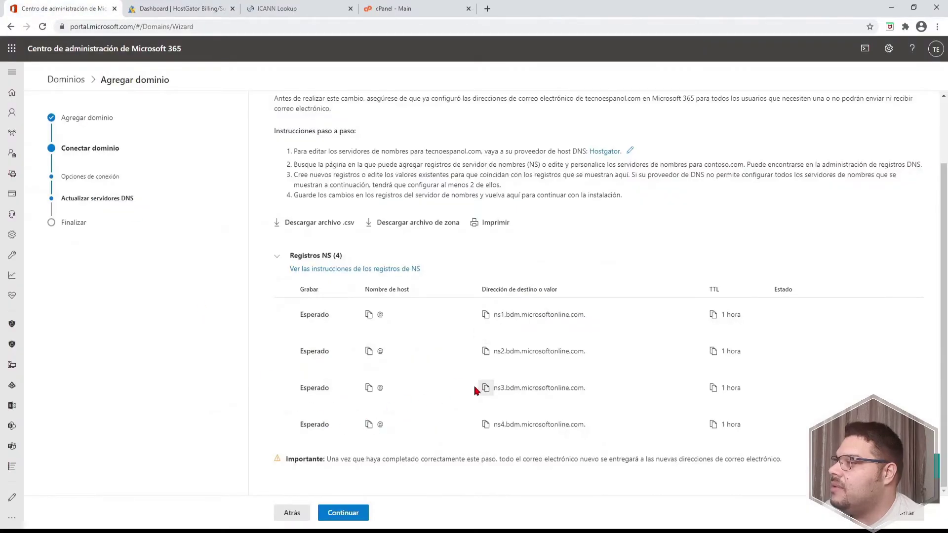
pyautogui.click(172, 9)
pyautogui.click(241, 373)
pyautogui.hotkey('ctrl', 'v')
pyautogui.click(454, 376)
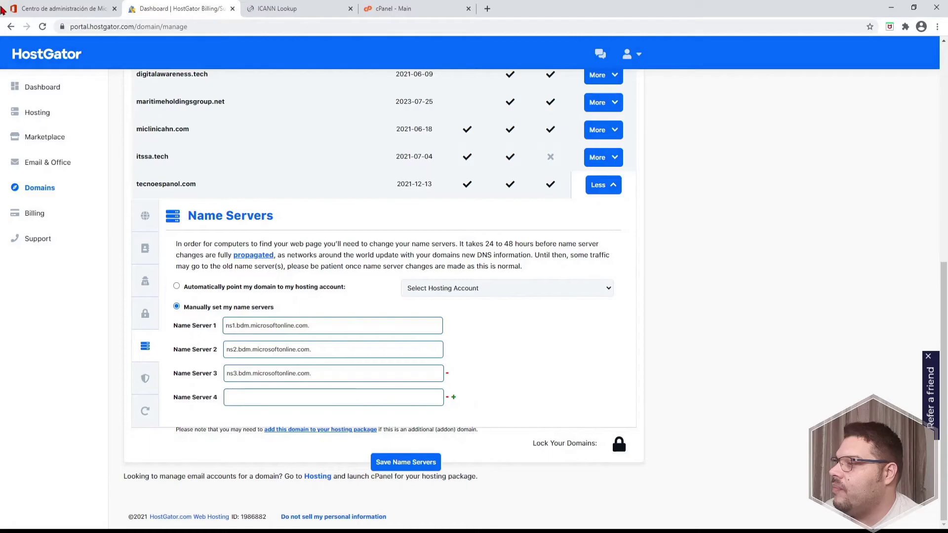
pyautogui.click(59, 8)
pyautogui.click(485, 424)
pyautogui.click(165, 9)
pyautogui.click(262, 397)
pyautogui.hotkey('ctrl', 'v')
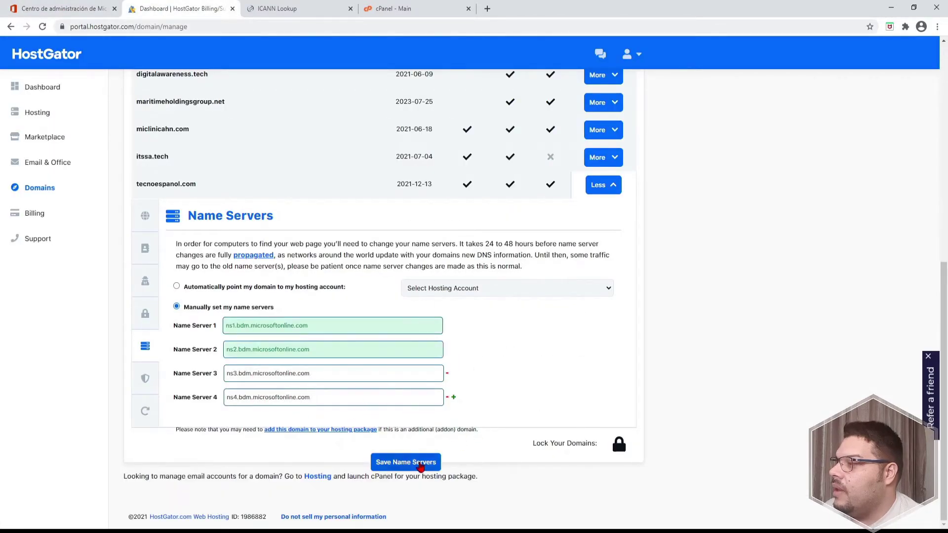
# Save the four Microsoft name servers and confirm them in the tecnoespanol.com overview
pyautogui.click(425, 463)
pyautogui.moveTo(154, 224)
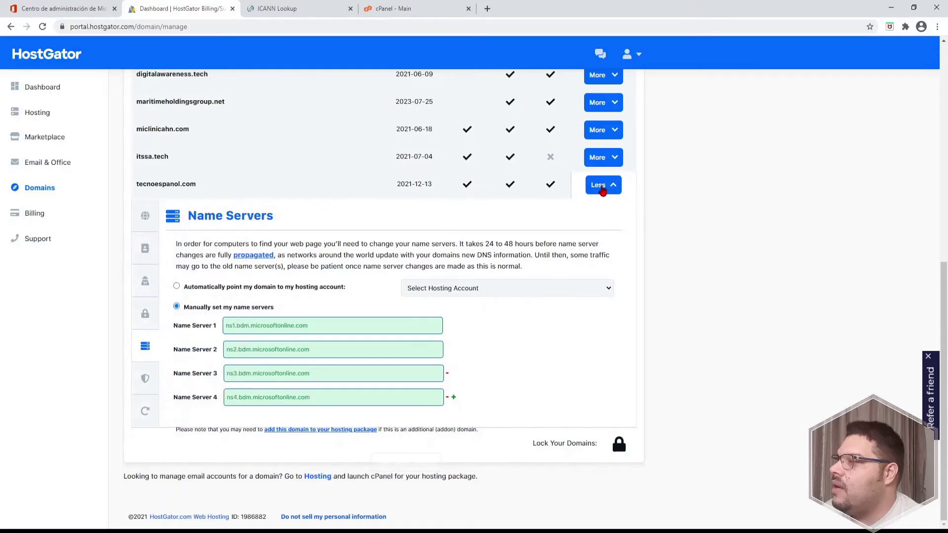
pyautogui.click(600, 158)
pyautogui.click(612, 159)
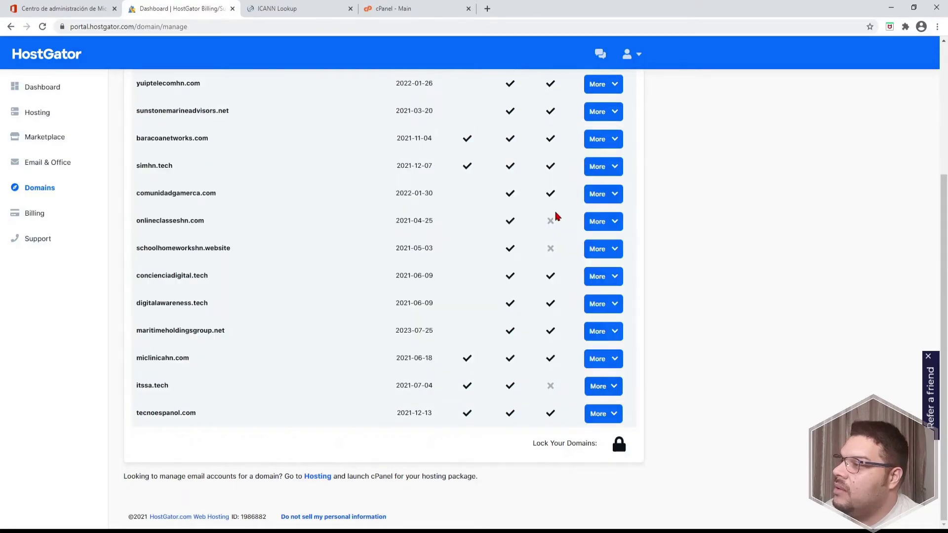
pyautogui.click(617, 417)
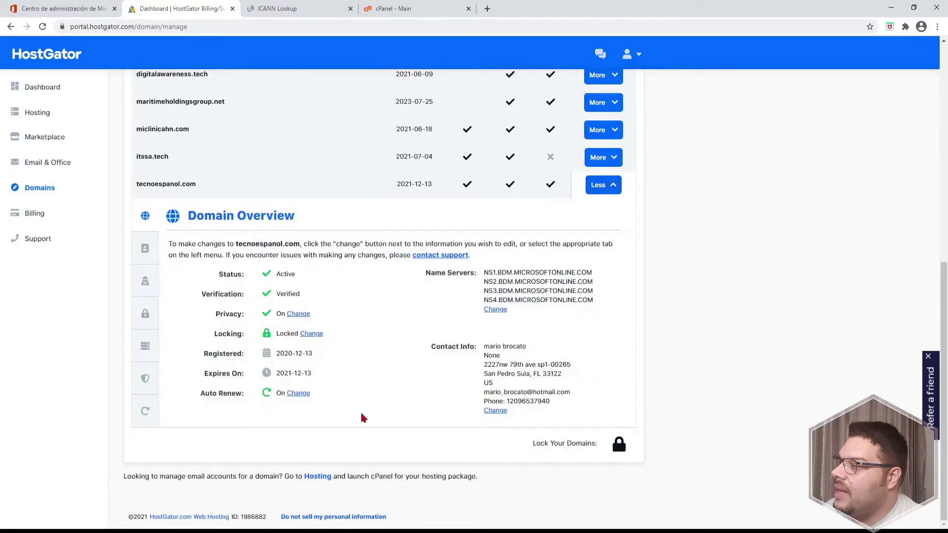
pyautogui.click(59, 8)
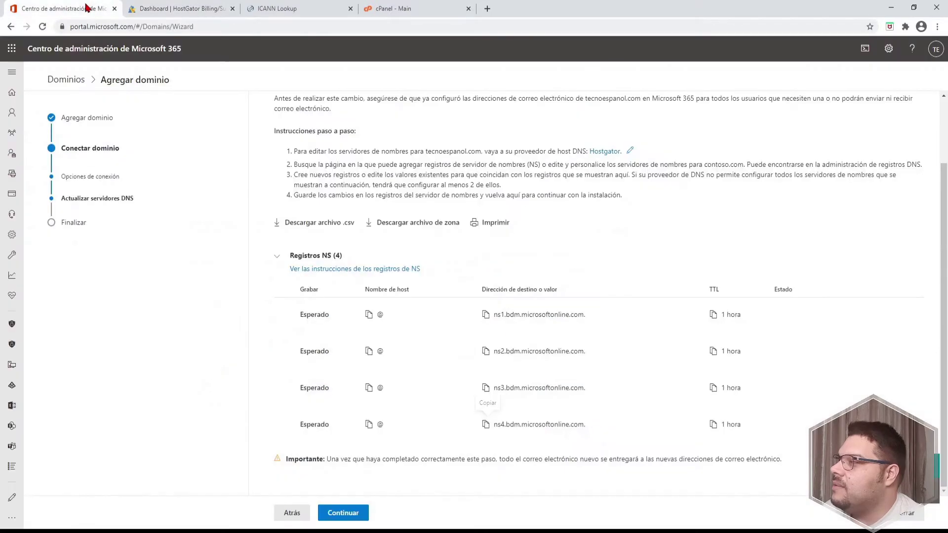
# Run the name server check for tecnoespanol.com and review the setup-complete page
pyautogui.click(345, 513)
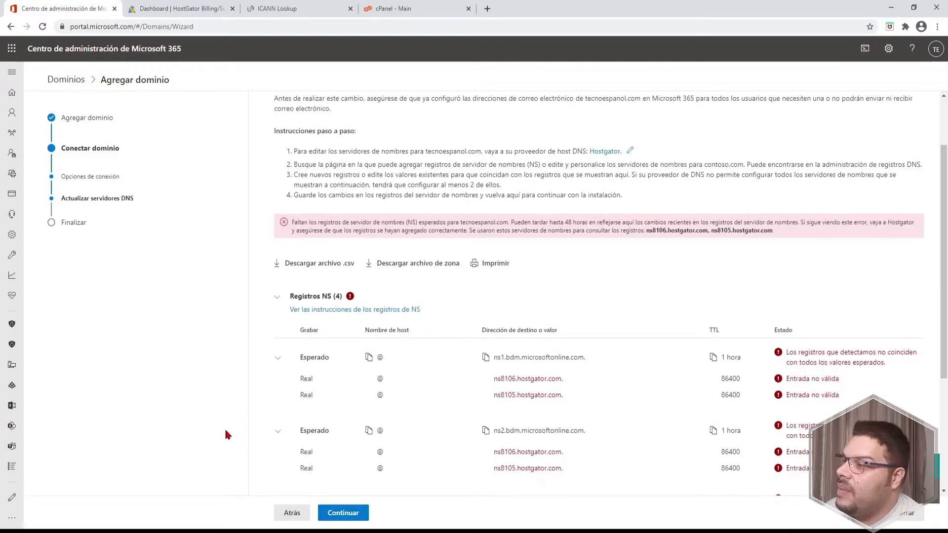
pyautogui.scroll(-4, 904, 280)
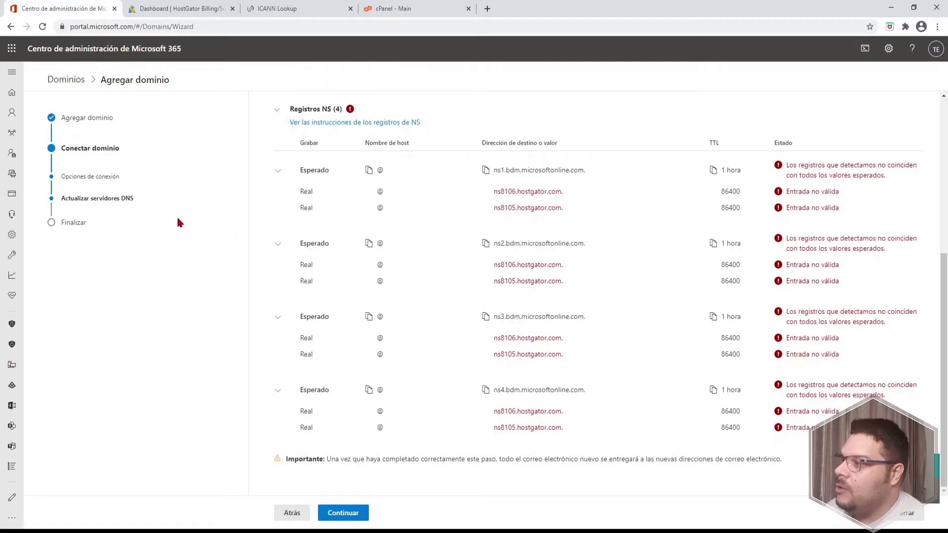
pyautogui.scroll(4, 407, 208)
pyautogui.scroll(-4, 408, 212)
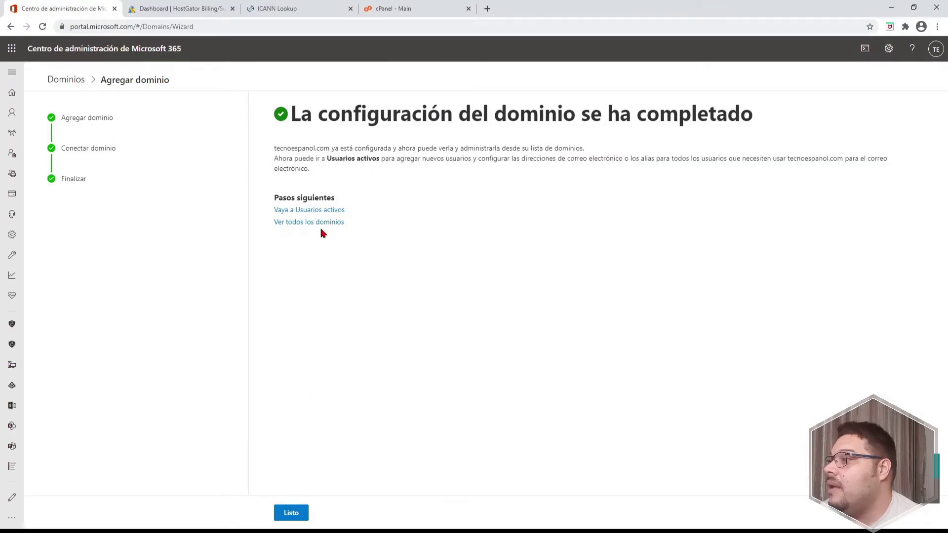
# Finish the domain wizard with Listo and open Usuarios > Usuarios activos, listing three users
pyautogui.click(290, 512)
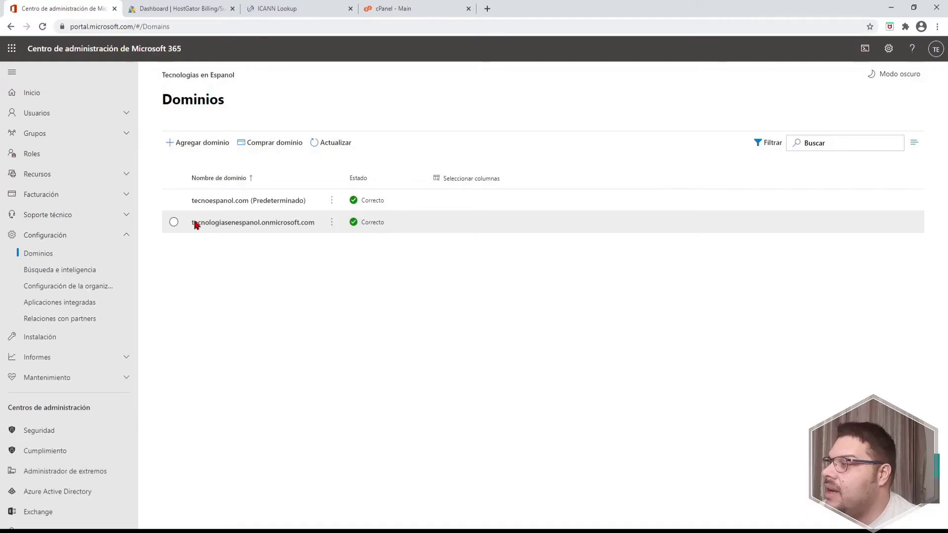
pyautogui.click(126, 113)
pyautogui.click(64, 134)
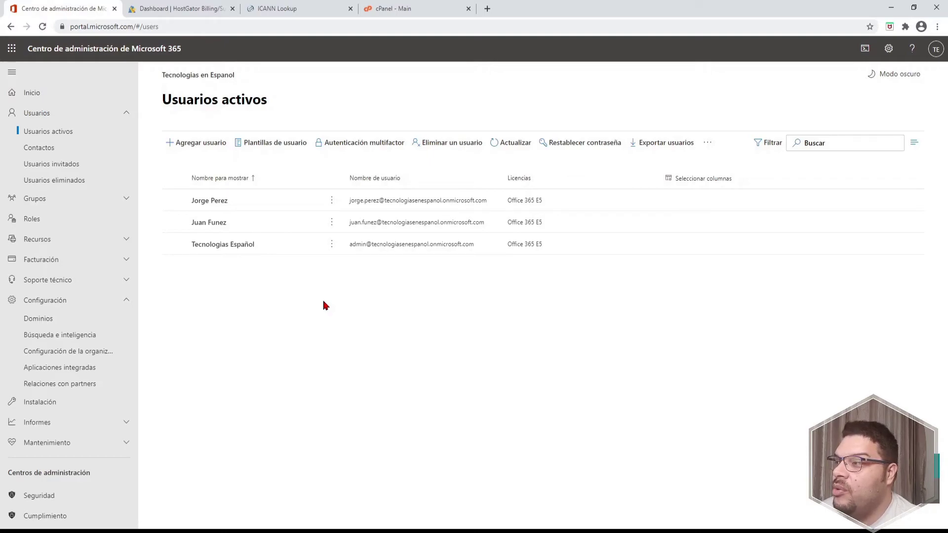
# Start a new user and enter the user's first name, last name and matching username
pyautogui.click(200, 144)
pyautogui.click(197, 161)
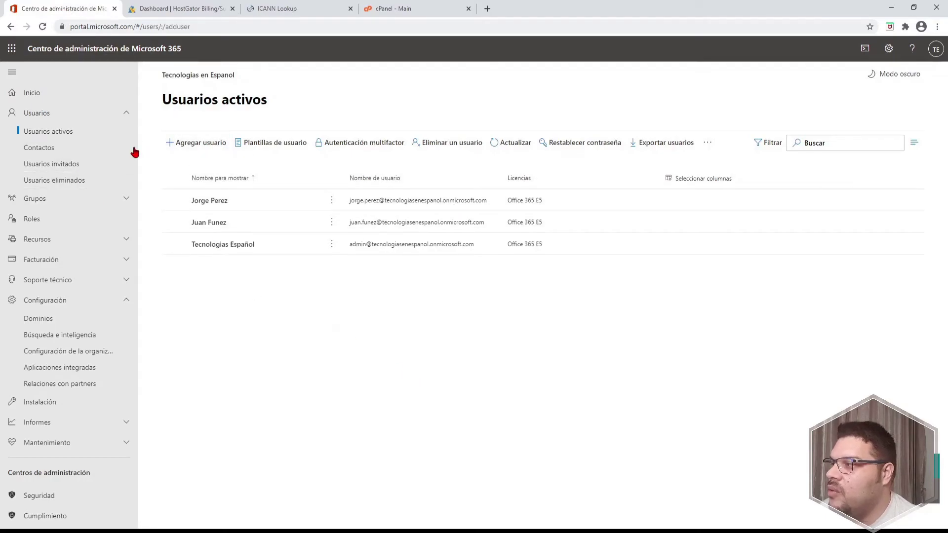
pyautogui.click(462, 186)
pyautogui.press('Tab')
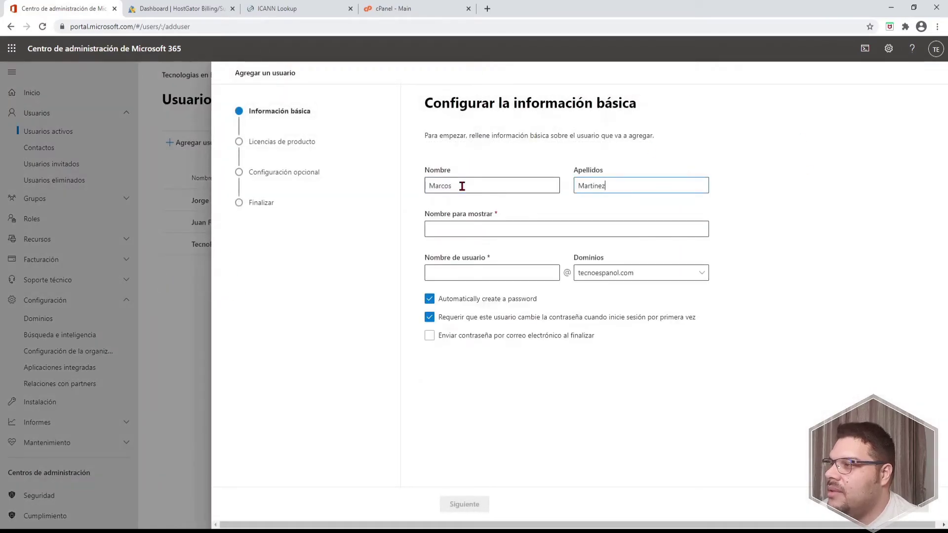
pyautogui.press('Tab')
pyautogui.press('Tab')
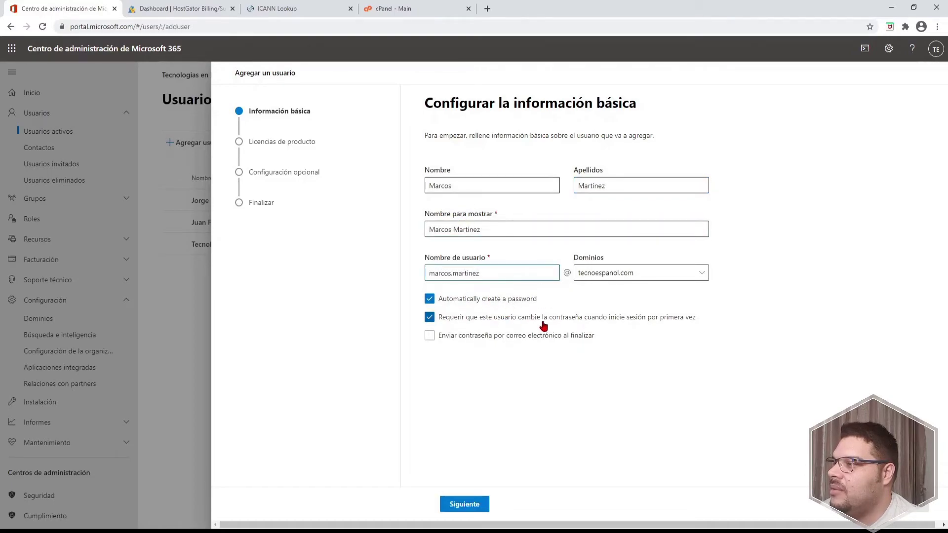
# Turn off the forced password change and keep tecnoespanol.com as the username domain
pyautogui.click(430, 318)
pyautogui.click(466, 504)
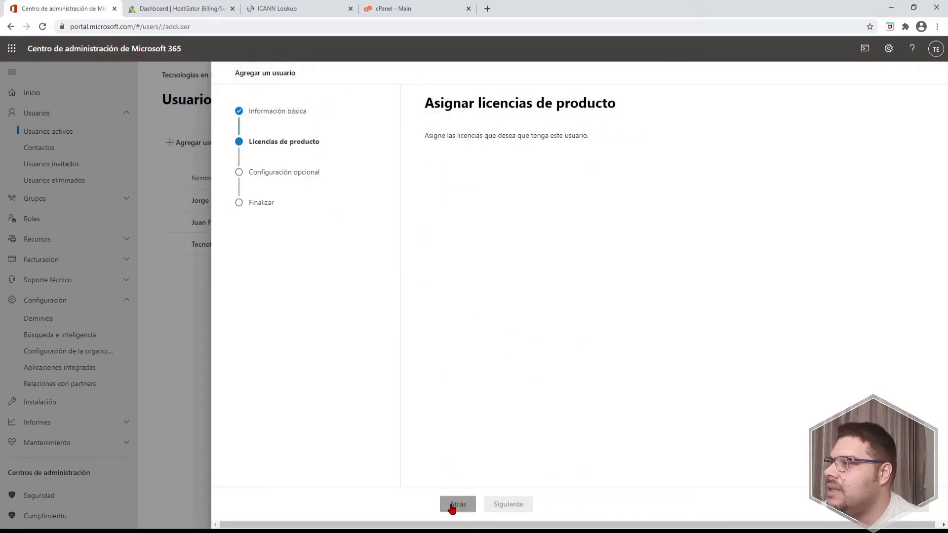
pyautogui.click(456, 504)
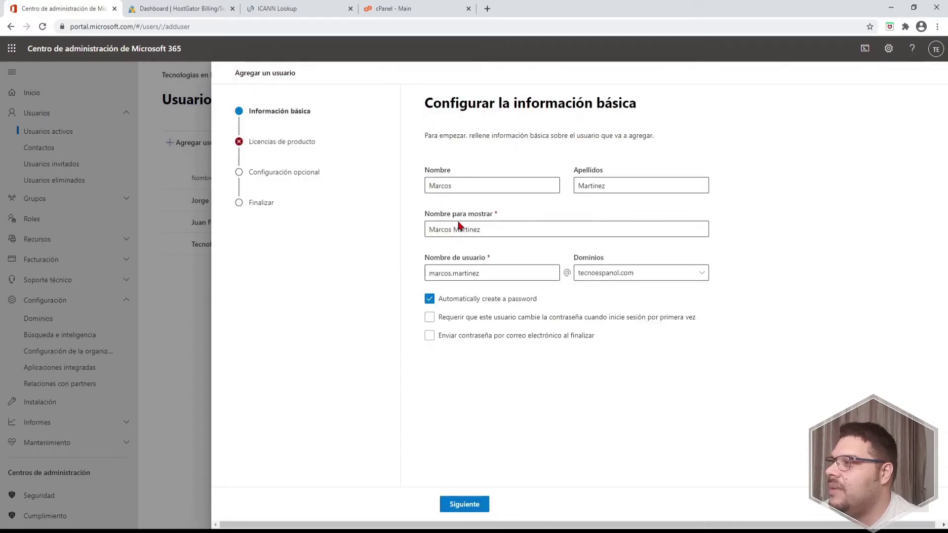
pyautogui.click(703, 274)
pyautogui.click(703, 275)
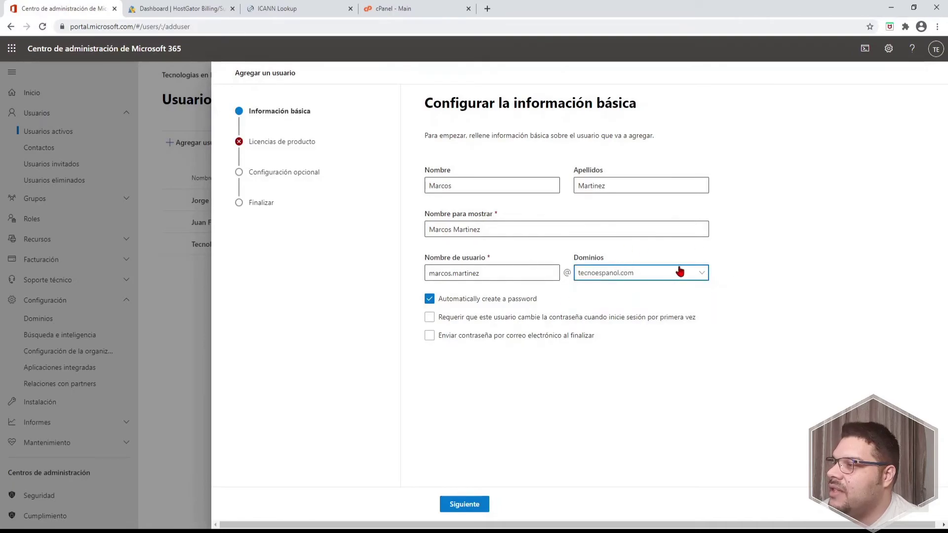
pyautogui.click(467, 504)
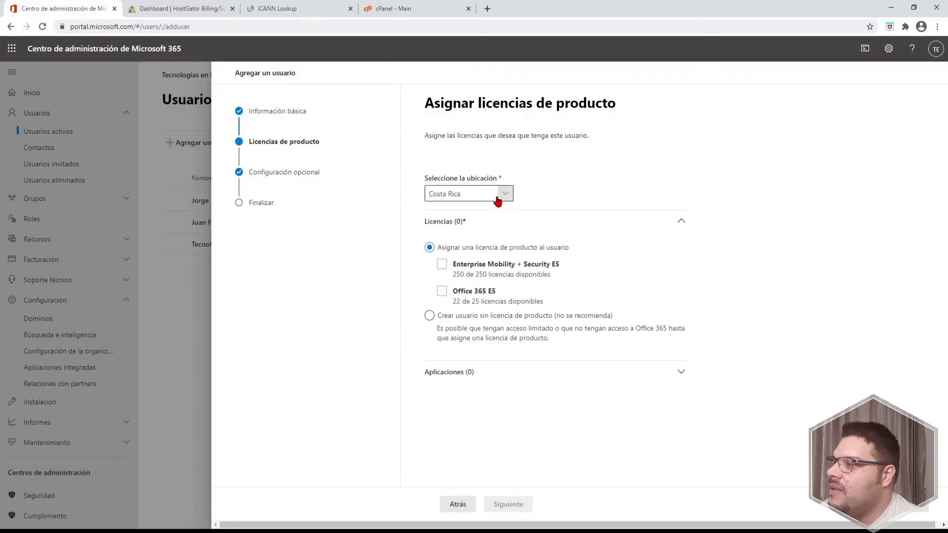
# Set the user's location to Perú and assign the Office 365 E5 licence
pyautogui.click(498, 200)
pyautogui.scroll(-10, 550, 222)
pyautogui.scroll(-20, 564, 324)
pyautogui.scroll(-20, 581, 309)
pyautogui.scroll(15, 598, 330)
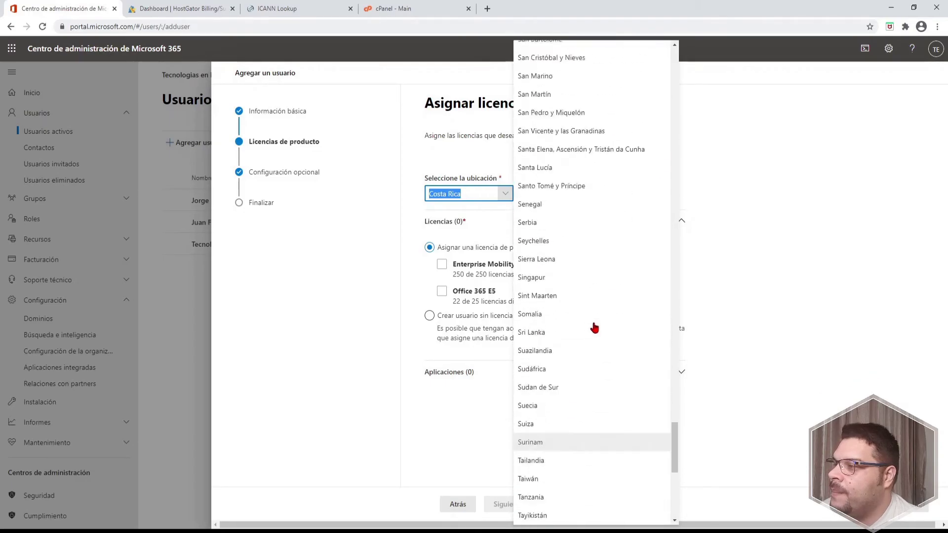
pyautogui.click(609, 177)
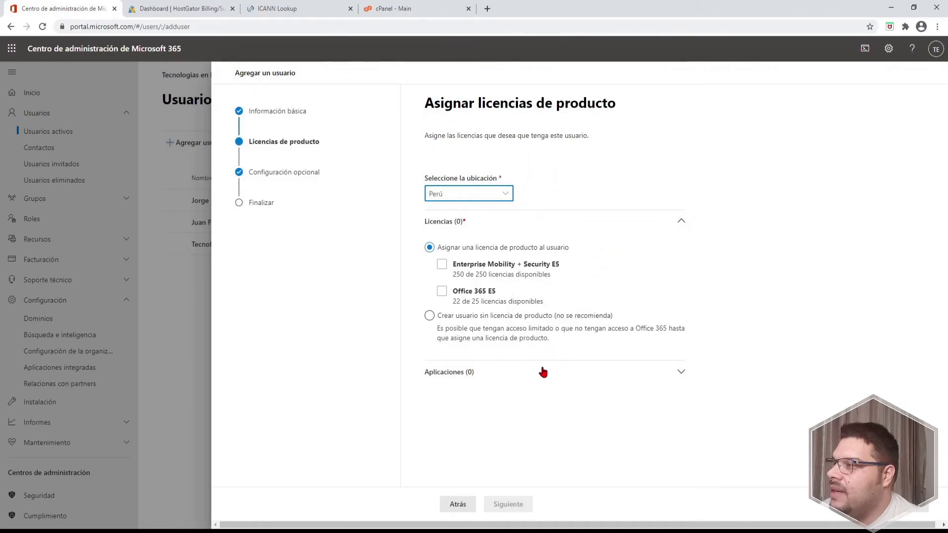
pyautogui.click(471, 292)
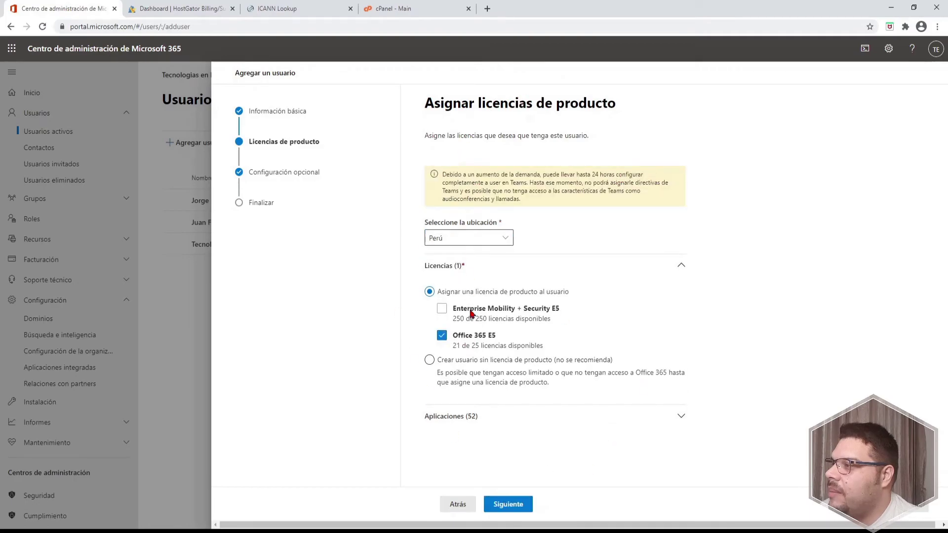
pyautogui.click(515, 504)
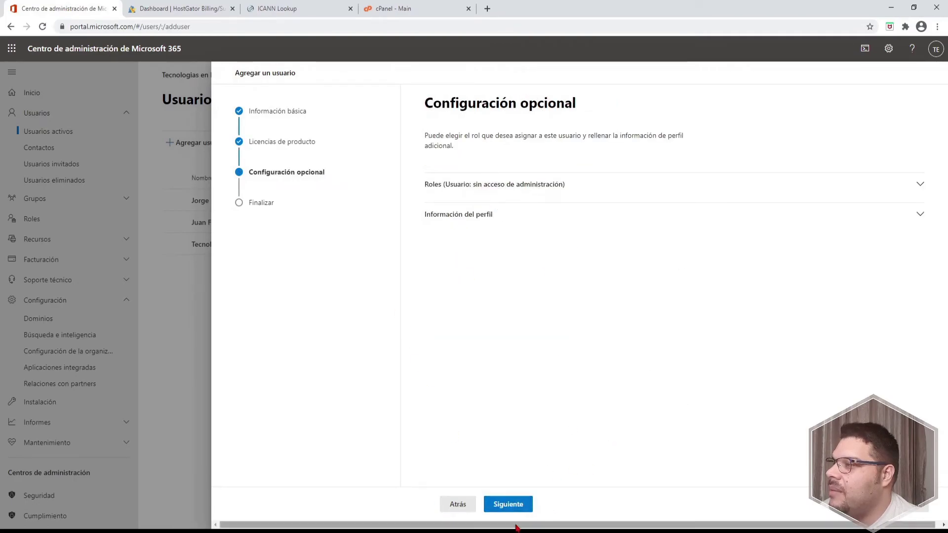
# Finish adding the user without sharing the user template with other admins
pyautogui.click(508, 504)
pyautogui.click(520, 505)
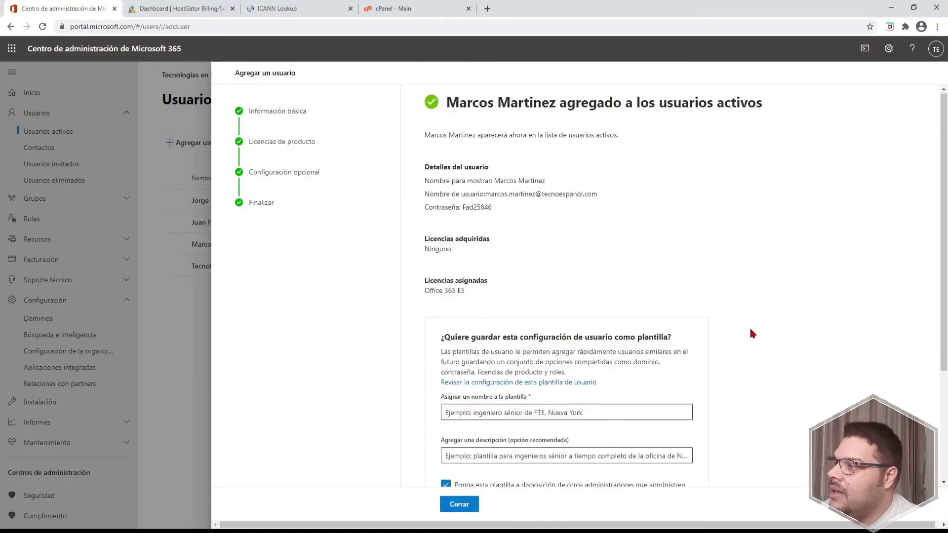
pyautogui.scroll(-3, 749, 328)
pyautogui.click(445, 329)
pyautogui.click(458, 504)
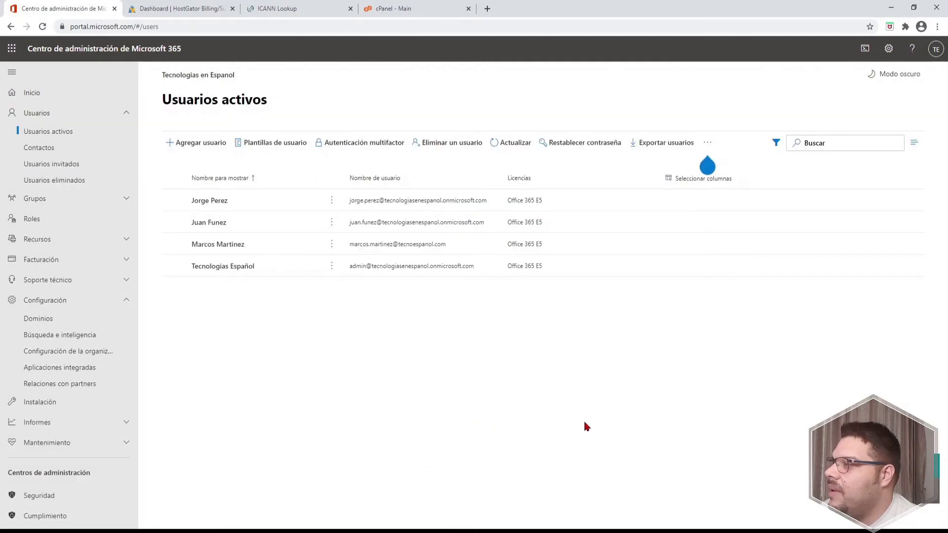
# Change the two existing users' domain to tecnoespanol.com with Cambiar dominios and save
pyautogui.moveTo(714, 150)
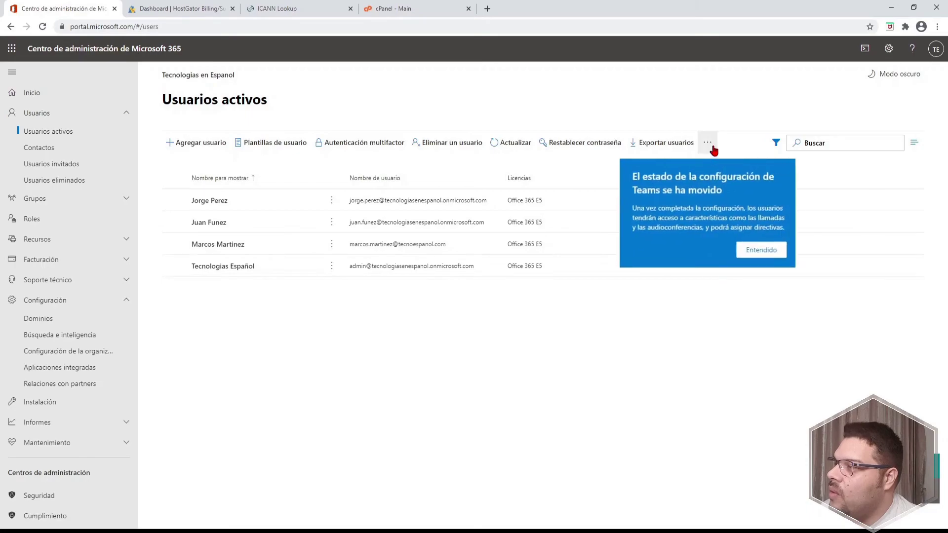
pyautogui.click(763, 250)
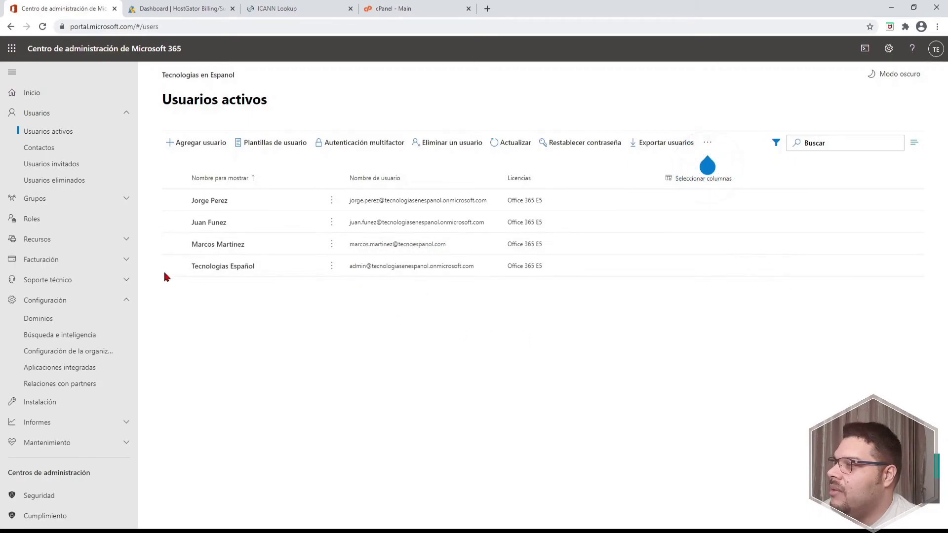
pyautogui.click(174, 200)
pyautogui.click(174, 222)
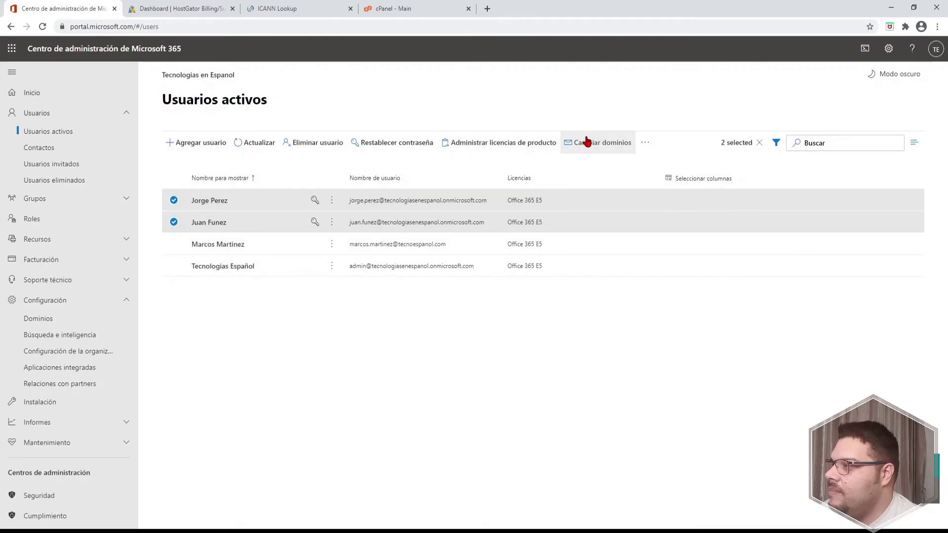
pyautogui.click(586, 142)
pyautogui.click(691, 154)
pyautogui.click(732, 191)
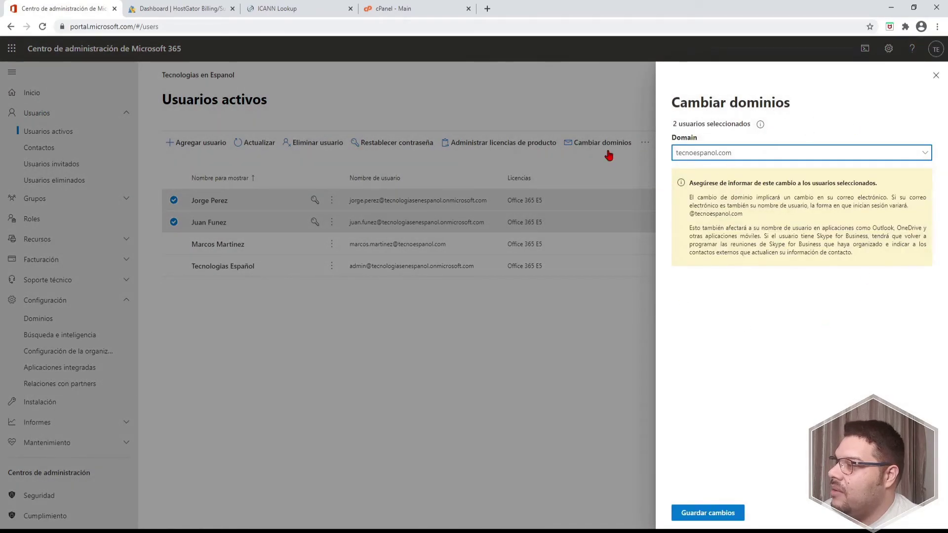
pyautogui.click(706, 514)
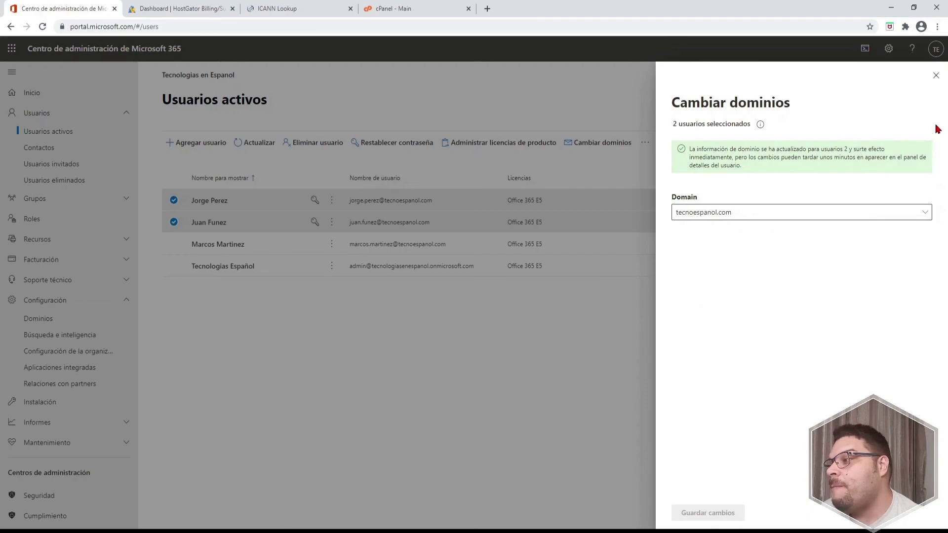
pyautogui.click(936, 75)
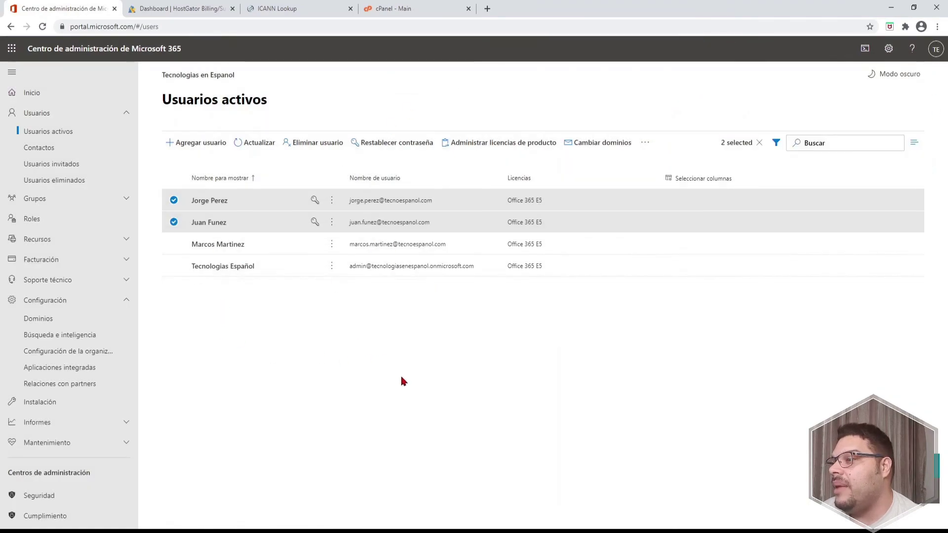